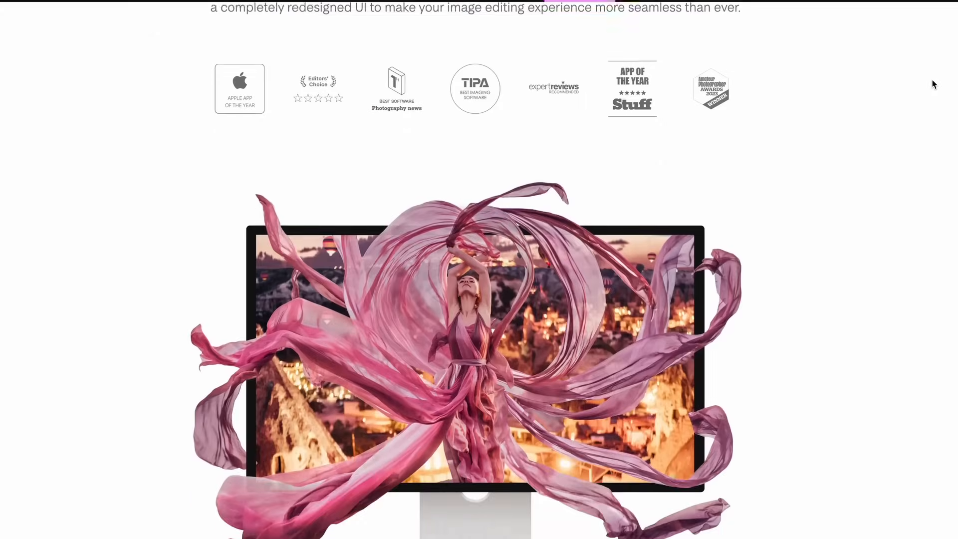
Step: Look over the PhotoGIMP feature list and screenshots in the repository's README
{"action": "scroll", "coordinate": [935, 84], "scroll_direction": "down", "scroll_amount": 15}
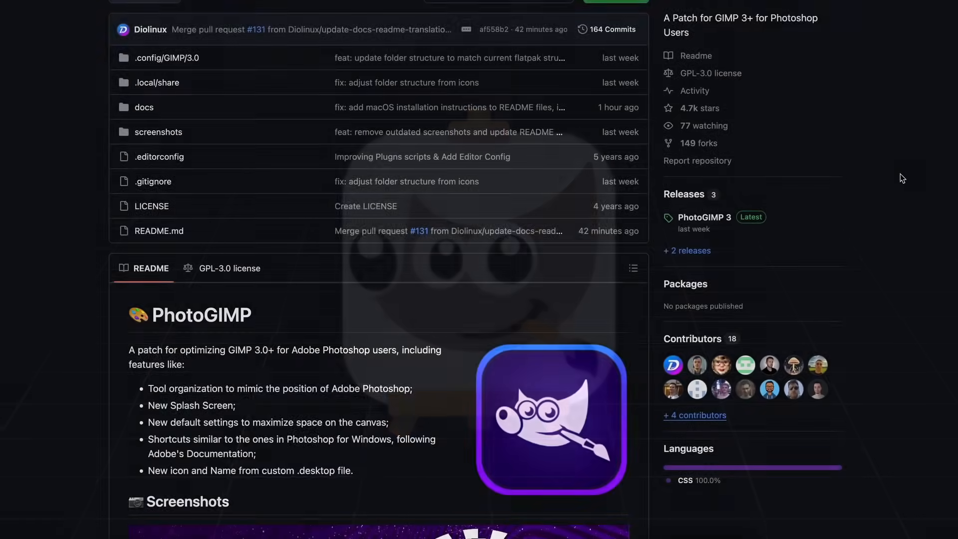
{"action": "scroll", "coordinate": [900, 174], "scroll_direction": "down", "scroll_amount": 6}
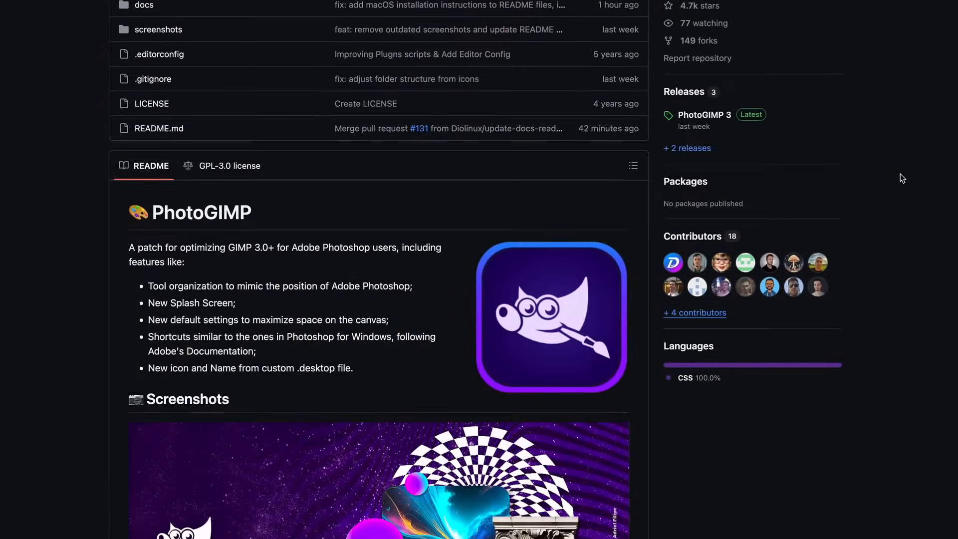
{"action": "scroll", "coordinate": [900, 174], "scroll_direction": "down", "scroll_amount": 6}
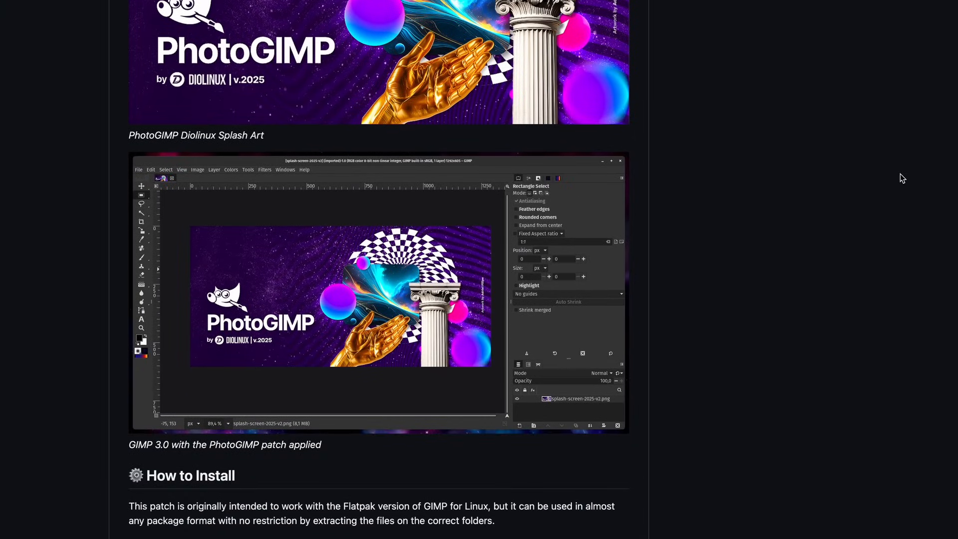
{"action": "scroll", "coordinate": [900, 173], "scroll_direction": "down", "scroll_amount": 1}
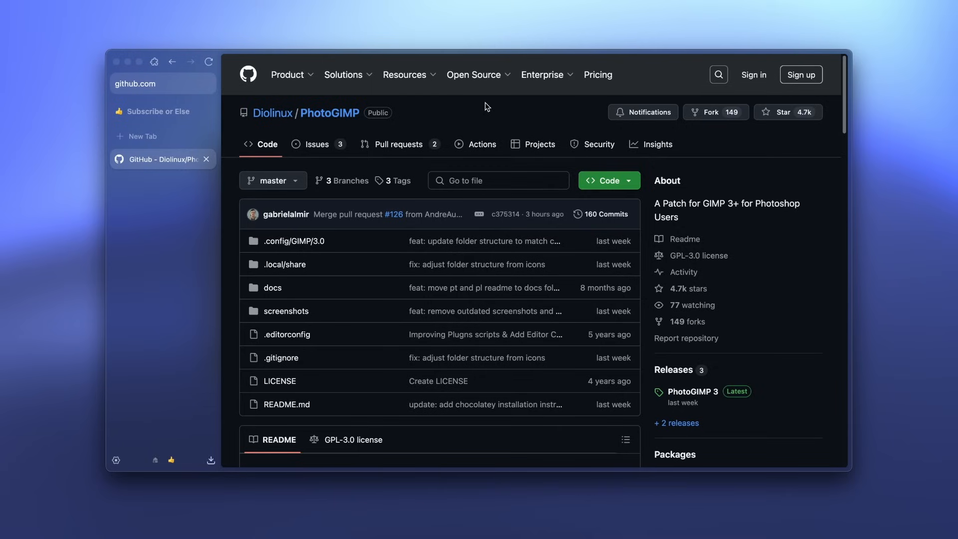
Step: Check the PhotoGIMP repository's address and read the README's installation instructions for Linux and Windows
{"action": "left_click", "coordinate": [181, 83]}
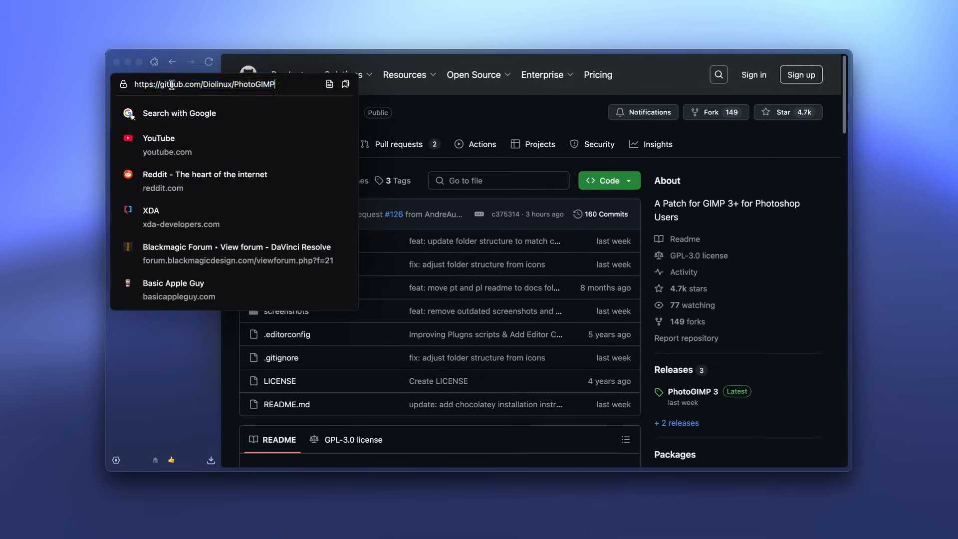
{"action": "left_click", "coordinate": [487, 115]}
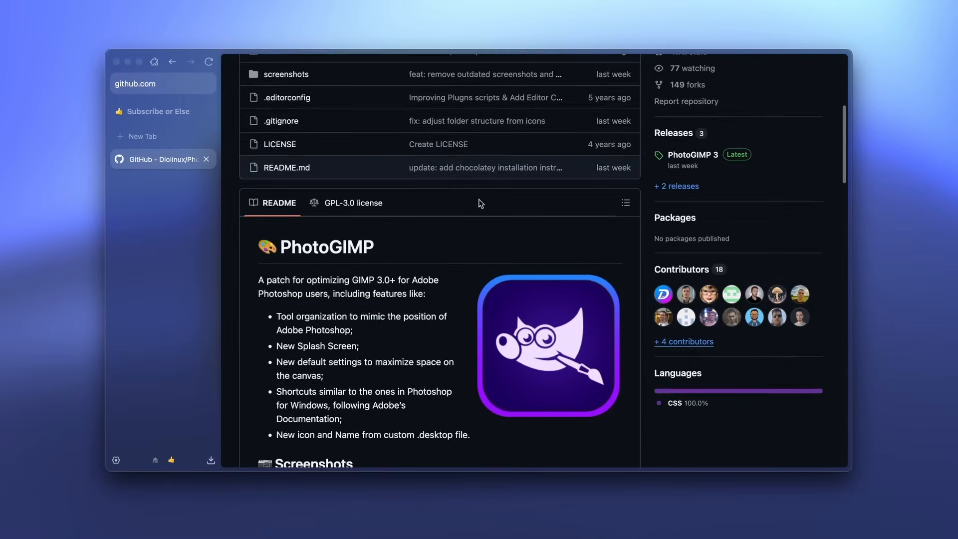
{"action": "scroll", "coordinate": [479, 203], "scroll_direction": "down", "scroll_amount": 15}
{"action": "scroll", "coordinate": [458, 201], "scroll_direction": "down", "scroll_amount": 12}
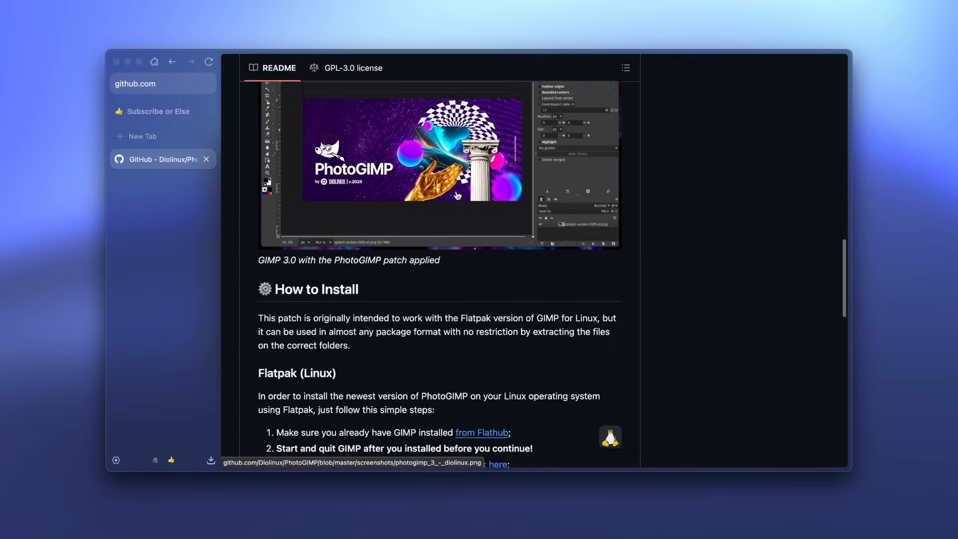
{"action": "scroll", "coordinate": [339, 199], "scroll_direction": "down", "scroll_amount": 2}
{"action": "left_click_drag", "start_coordinate": [310, 252], "coordinate": [250, 254]}
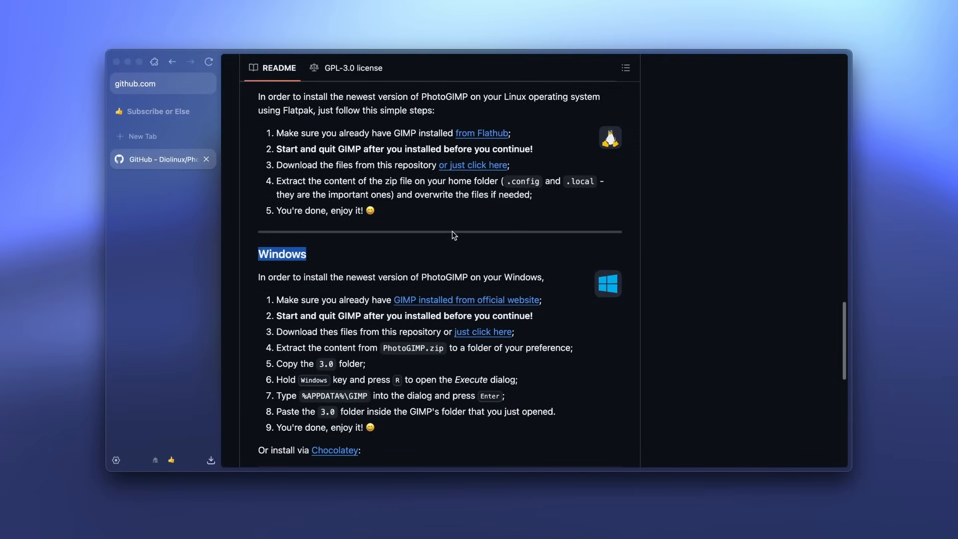
{"action": "scroll", "coordinate": [452, 239], "scroll_direction": "down", "scroll_amount": 3}
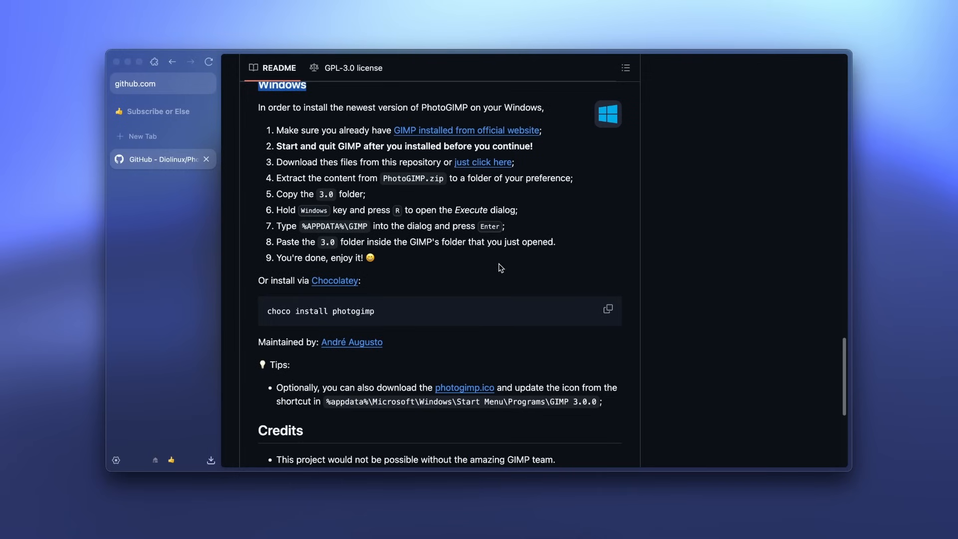
{"action": "scroll", "coordinate": [482, 288], "scroll_direction": "up", "scroll_amount": 20}
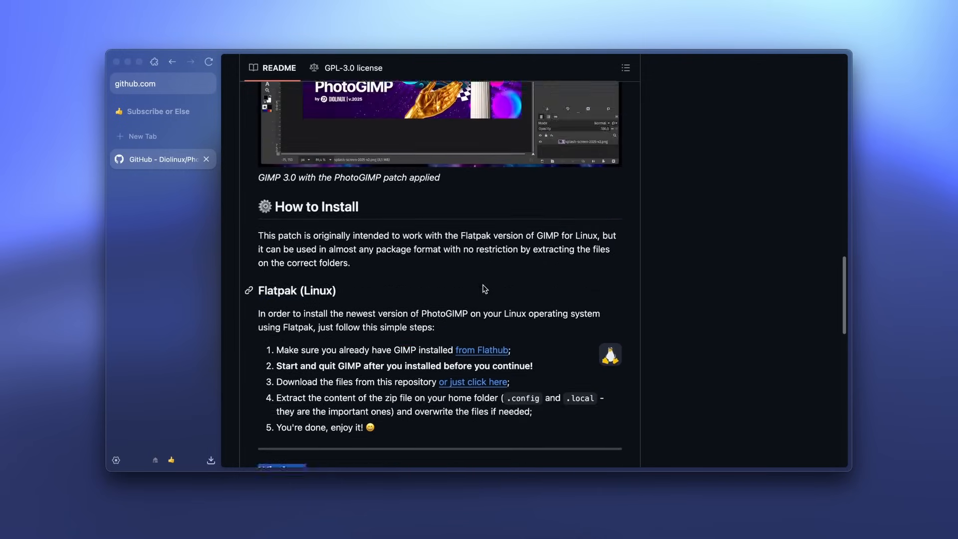
Step: Download PhotoGIMP.zip from the assets of the PhotoGIMP 3 release and save the file
{"action": "left_click", "coordinate": [699, 286]}
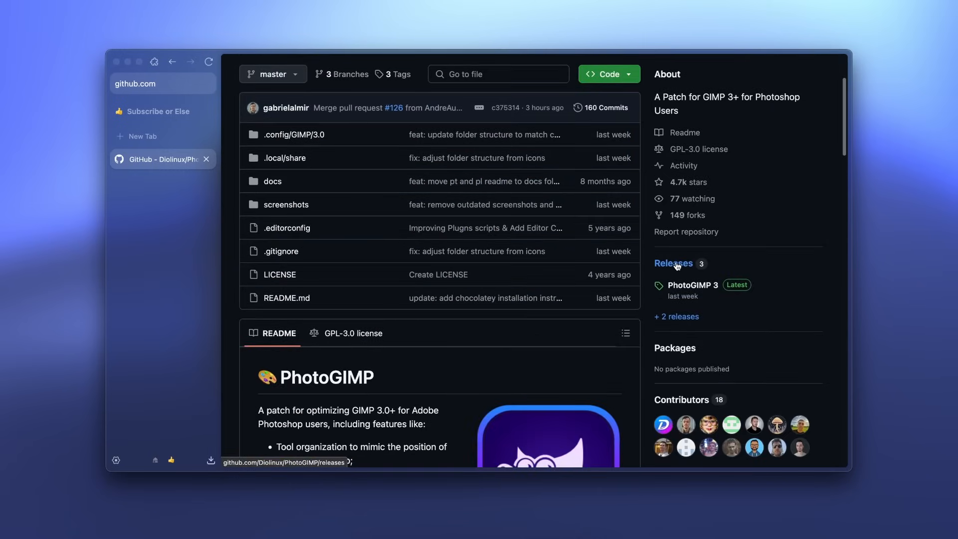
{"action": "scroll", "coordinate": [516, 229], "scroll_direction": "down", "scroll_amount": 5}
{"action": "scroll", "coordinate": [463, 171], "scroll_direction": "down", "scroll_amount": 8}
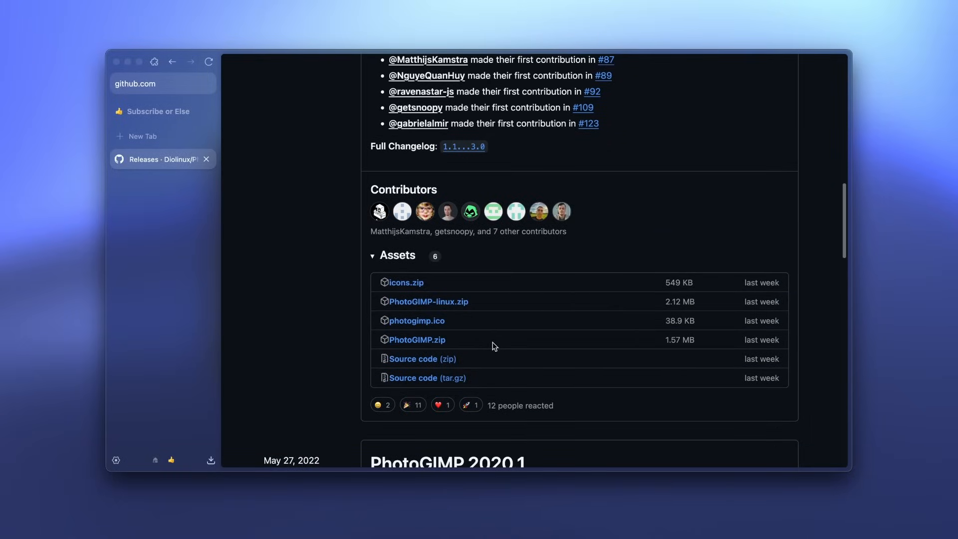
{"action": "left_click", "coordinate": [424, 340]}
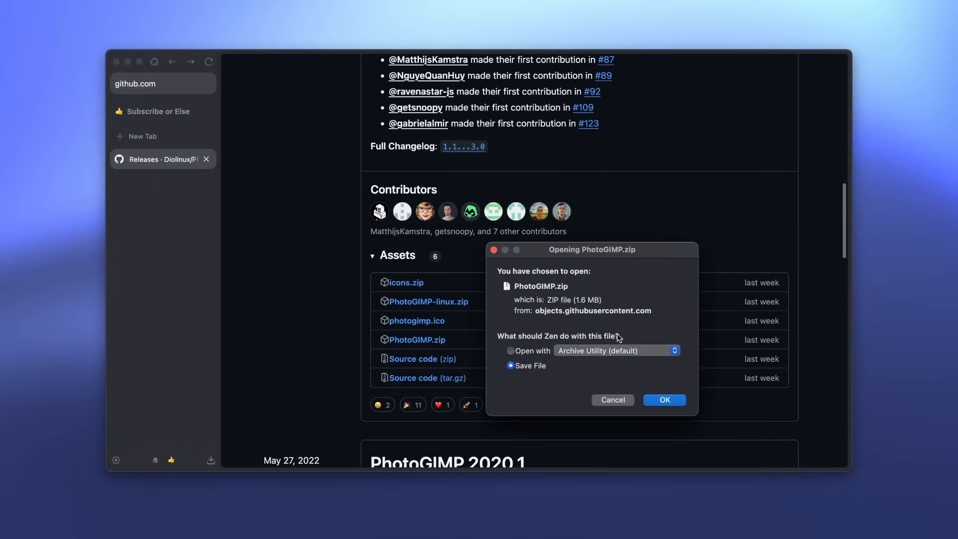
{"action": "left_click", "coordinate": [664, 400]}
Step: Extract PhotoGIMP.zip in Finder's Downloads folder and check the contents of the extracted 3.0 folder
{"action": "left_click", "coordinate": [390, 533]}
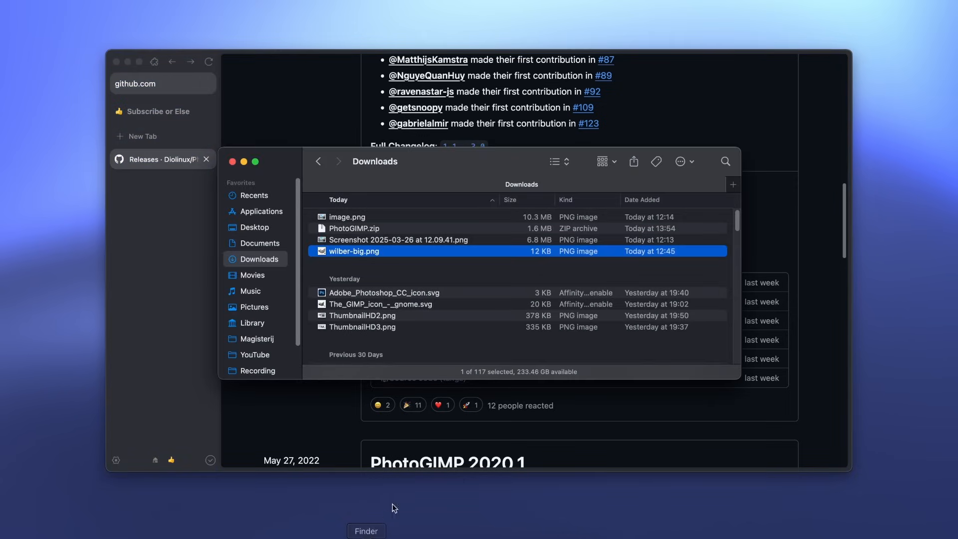
{"action": "left_click", "coordinate": [382, 229]}
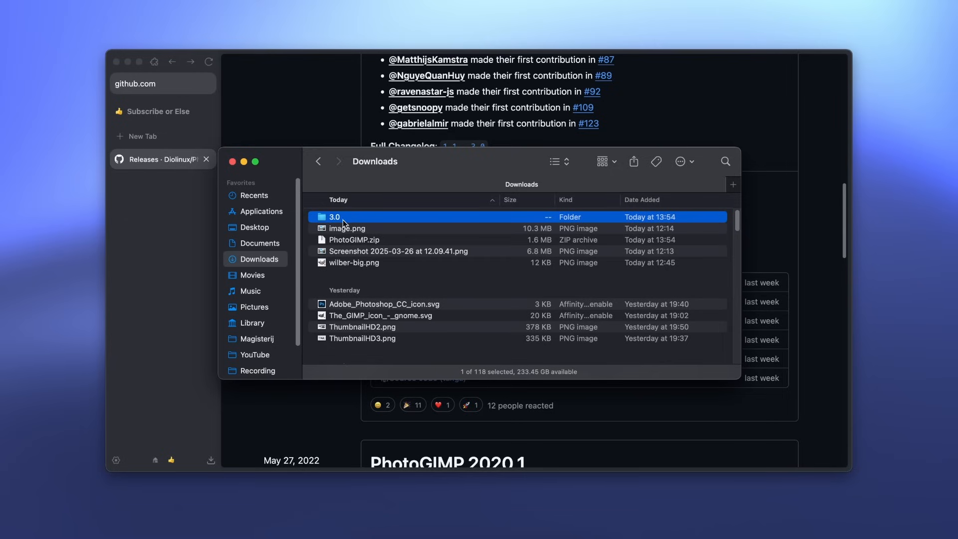
{"action": "double_click", "coordinate": [365, 216]}
{"action": "key", "text": "super+bracketleft"}
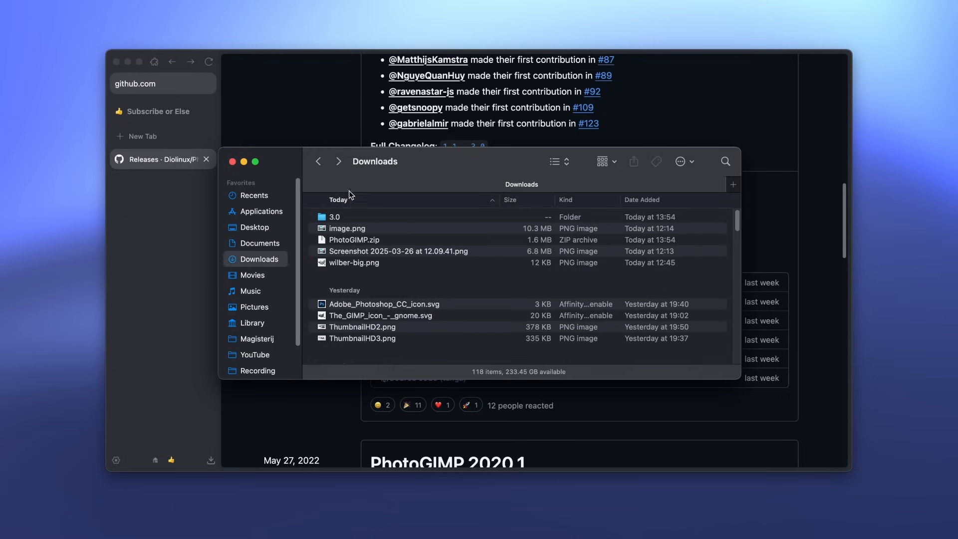
Step: Copy the extracted 3.0 folder and go to the folder ~/Library/Application Support/GIMP/
{"action": "left_click", "coordinate": [349, 218]}
{"action": "right_click", "coordinate": [349, 218]}
{"action": "left_click", "coordinate": [391, 343]}
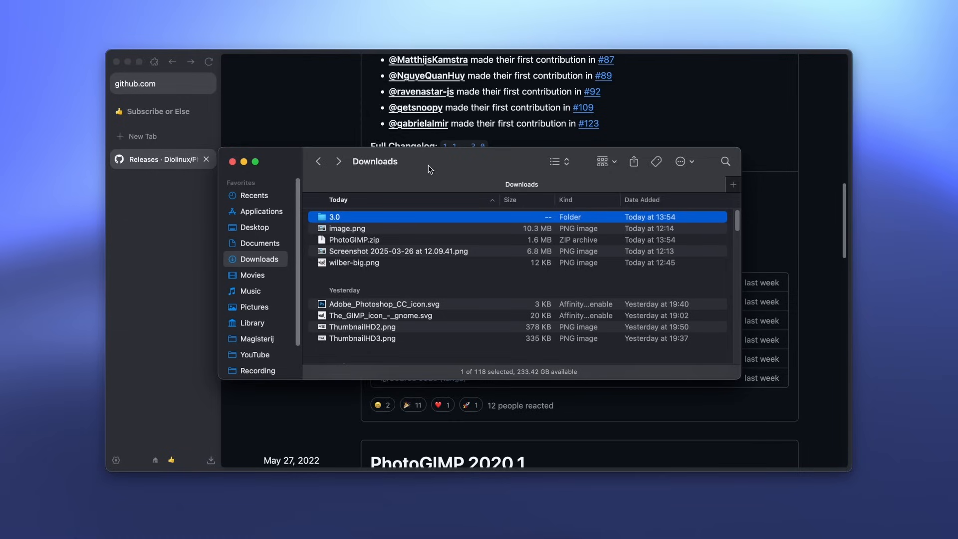
{"action": "key", "text": "shift+super+g"}
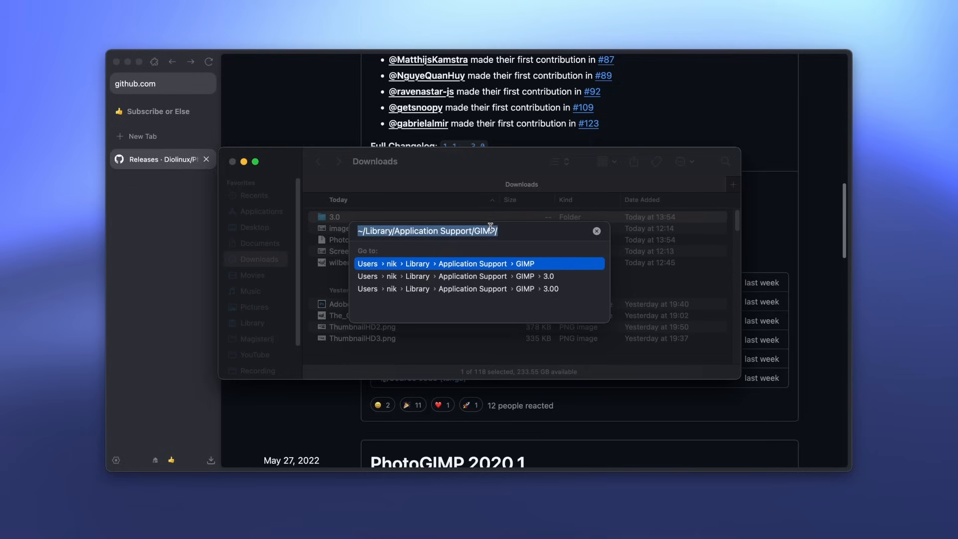
{"action": "left_click", "coordinate": [530, 264]}
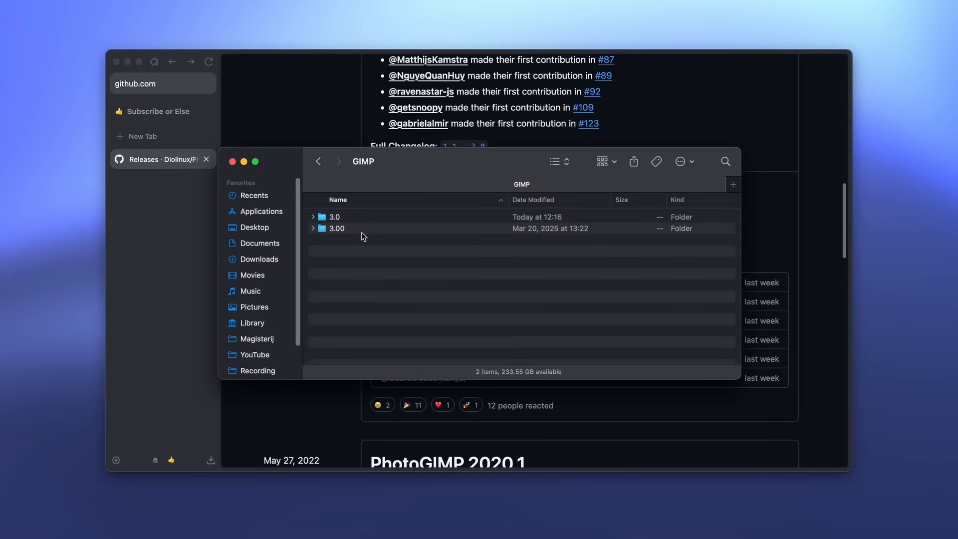
Step: Inspect the existing 3.0 folder in the GIMP folder and replace it with the copied 3.0 folder
{"action": "left_click", "coordinate": [313, 216]}
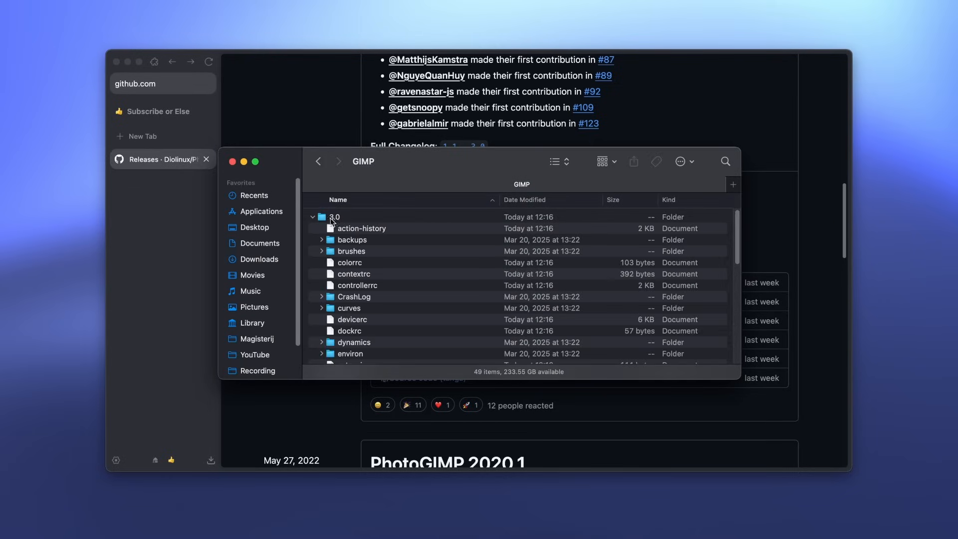
{"action": "left_click", "coordinate": [335, 217]}
{"action": "left_click", "coordinate": [313, 216]}
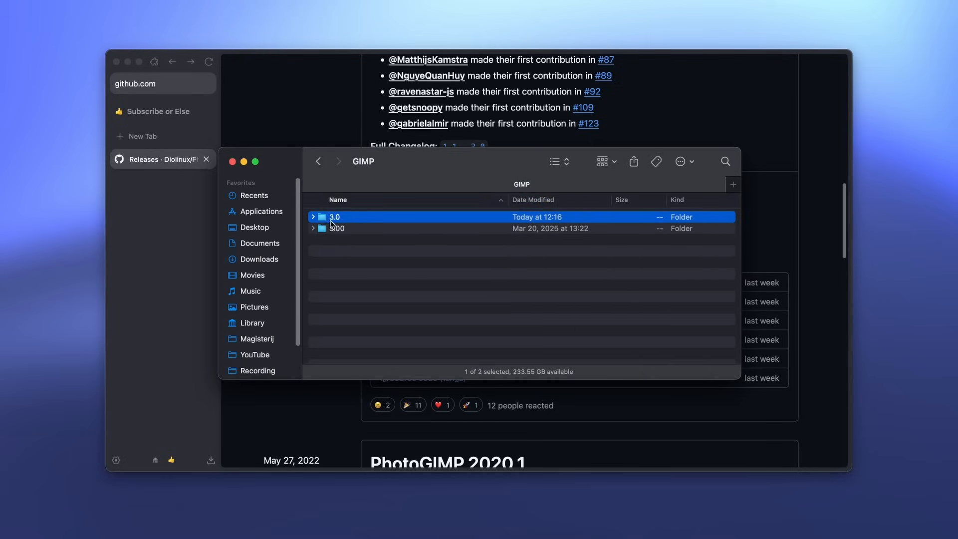
{"action": "left_click", "coordinate": [359, 268]}
{"action": "right_click", "coordinate": [370, 270]}
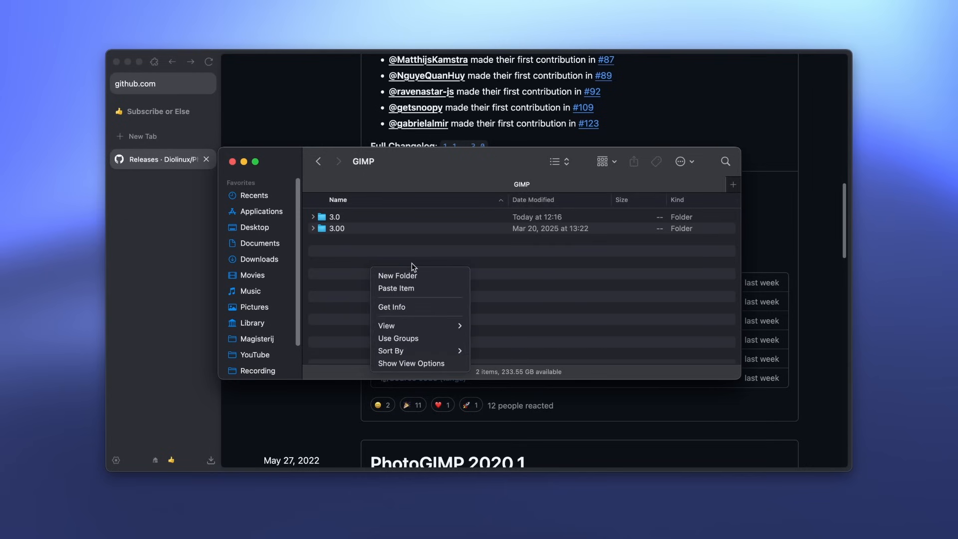
{"action": "left_click", "coordinate": [403, 288]}
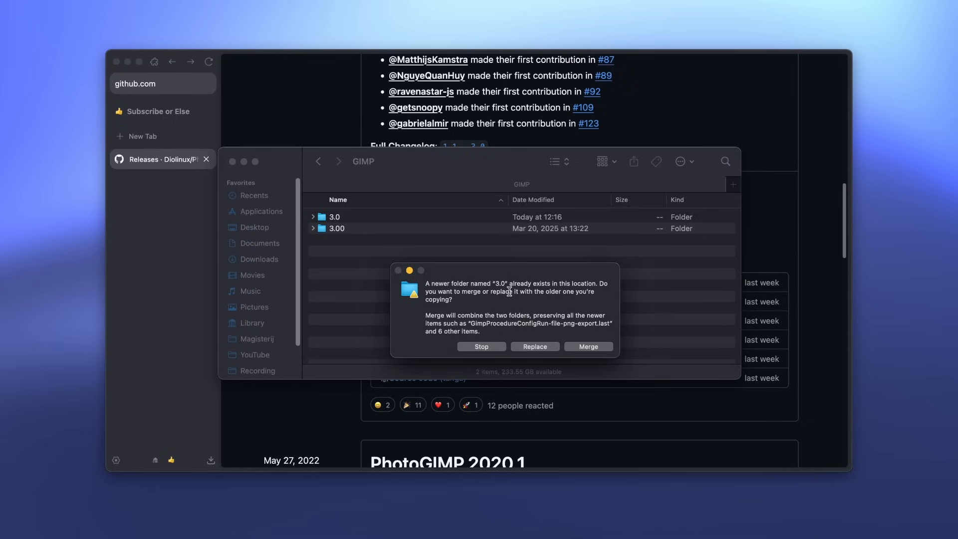
{"action": "left_click", "coordinate": [534, 348]}
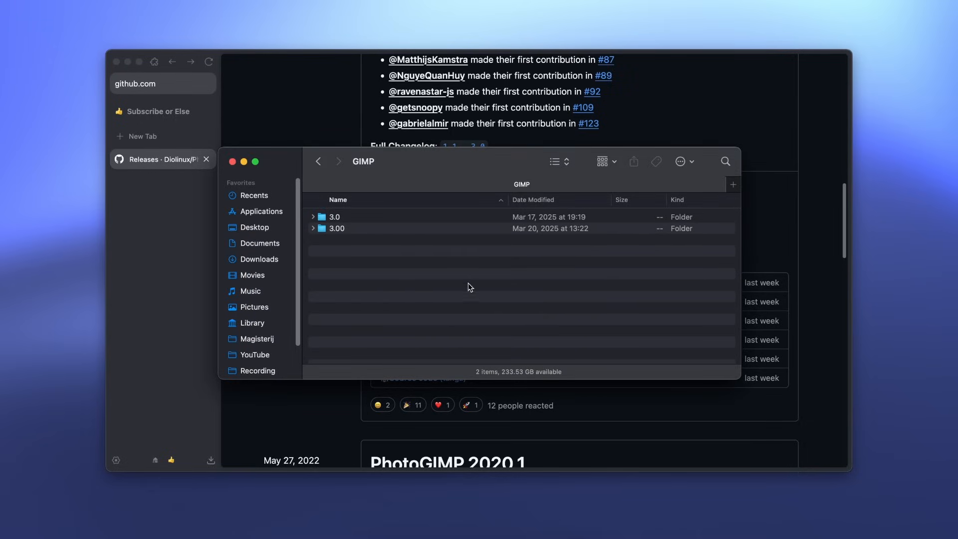
Step: Close the Finder window and launch GIMP through a Spotlight search for "gimp"
{"action": "left_click", "coordinate": [232, 162]}
{"action": "key", "text": "super+space"}
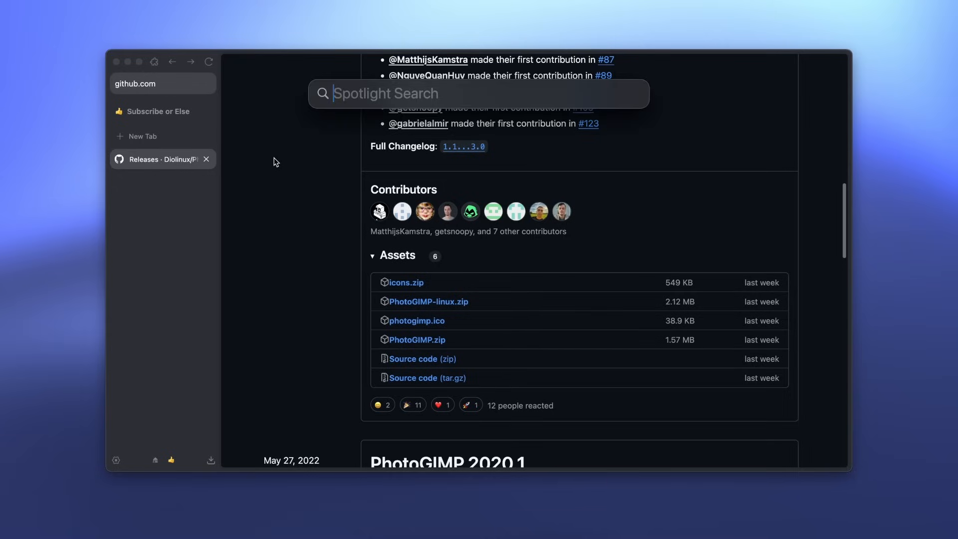
{"action": "type", "text": "gimp"}
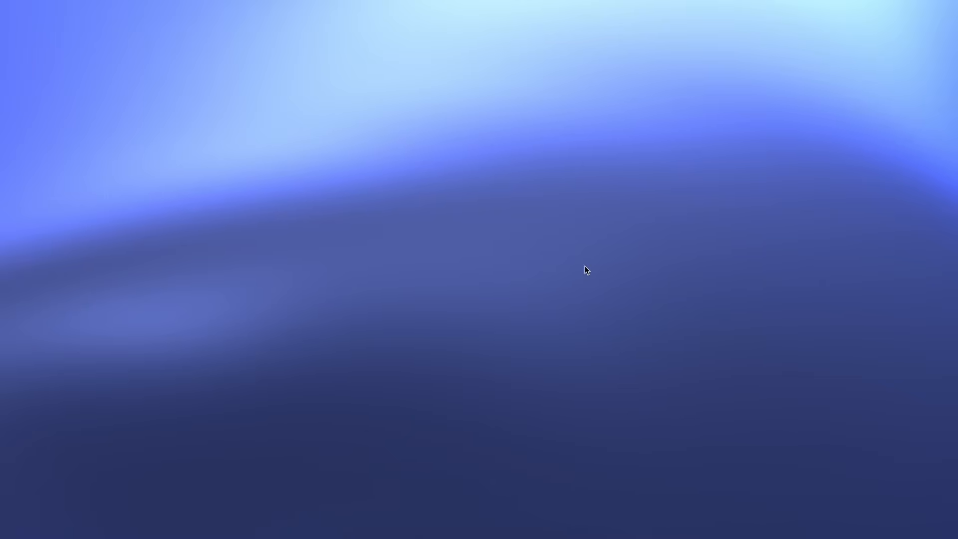
{"action": "key", "text": "super+space"}
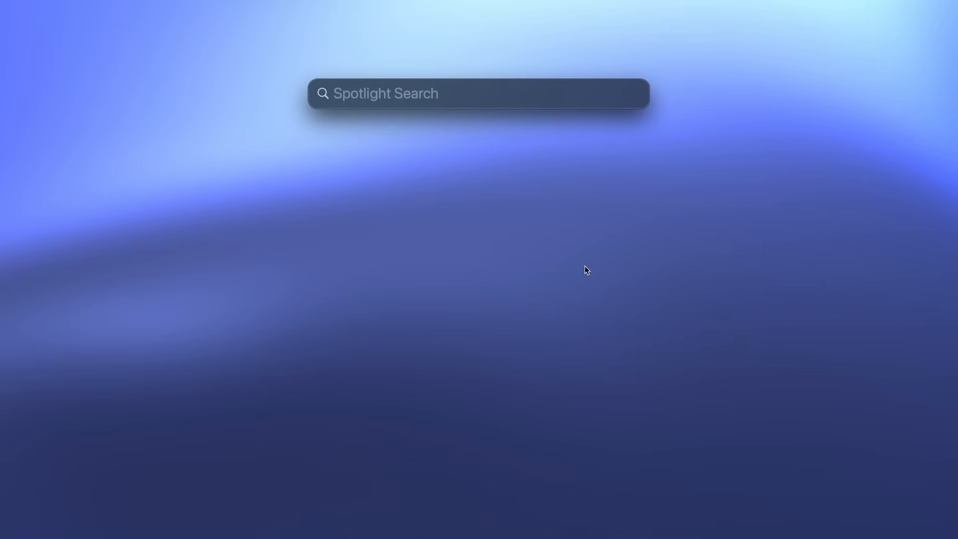
{"action": "key", "text": "Escape"}
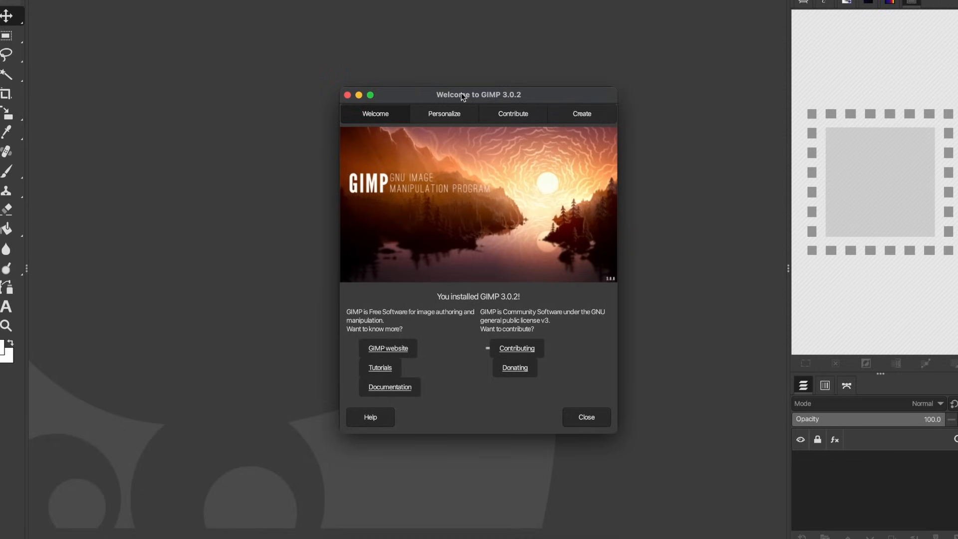
Step: Create a new 1920 × 1080 px image from GIMP's welcome dialog
{"action": "left_click", "coordinate": [594, 111]}
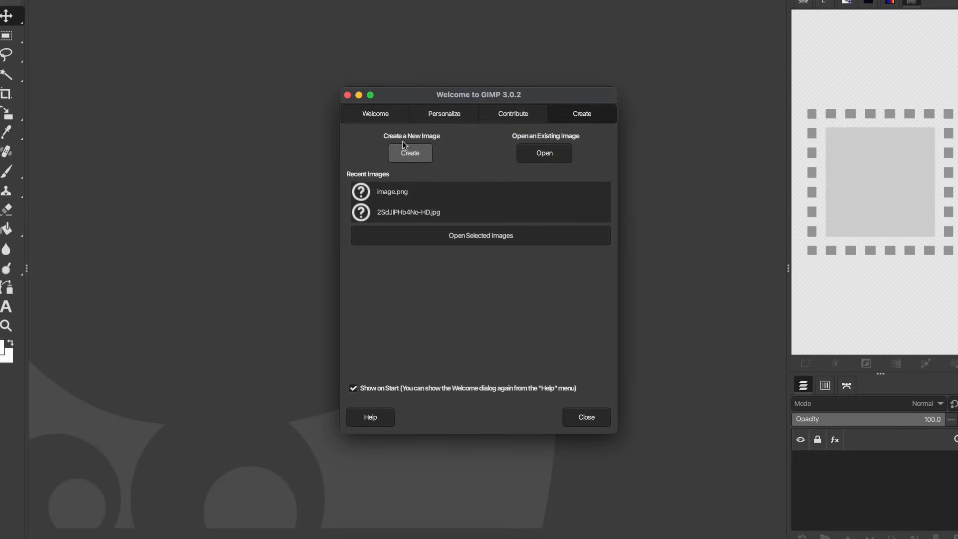
{"action": "left_click", "coordinate": [427, 148]}
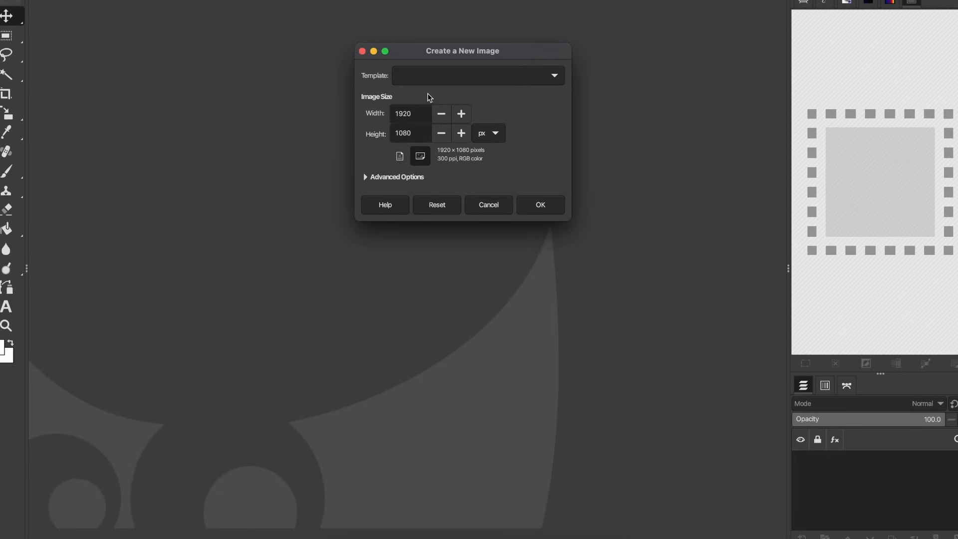
{"action": "key", "text": "Return"}
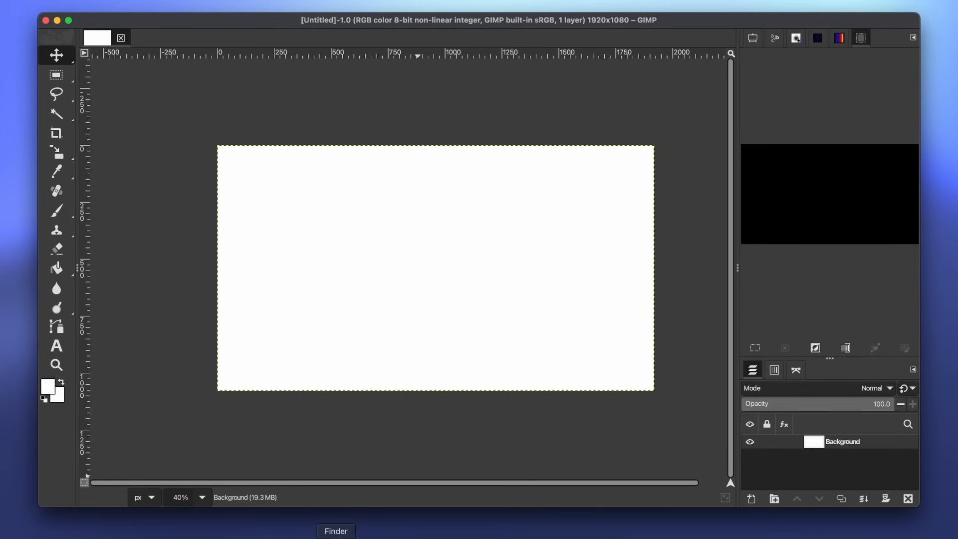
Step: Add 2SdJlPHb4No-HD.jpg and image.png from Finder's Downloads folder to the GIMP image as separate layers
{"action": "left_click", "coordinate": [336, 538]}
{"action": "left_click", "coordinate": [283, 229]}
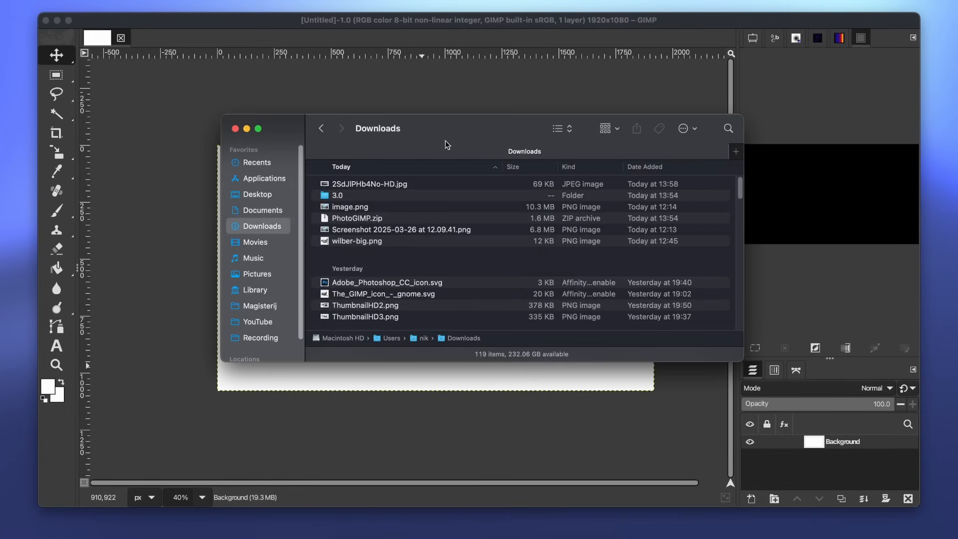
{"action": "left_click_drag", "start_coordinate": [444, 146], "coordinate": [594, 150]}
{"action": "left_click", "coordinate": [551, 188]}
{"action": "left_click_drag", "start_coordinate": [552, 188], "coordinate": [474, 252]}
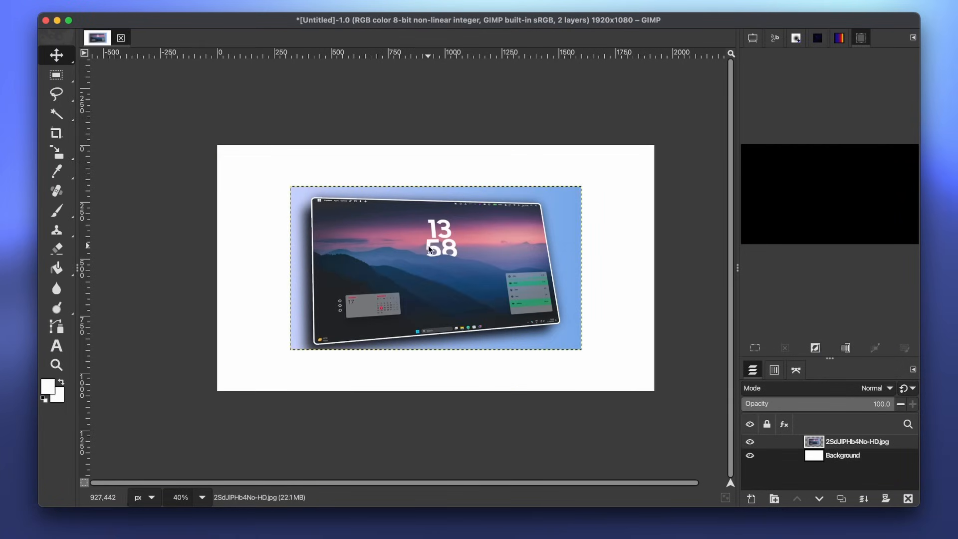
{"action": "left_click", "coordinate": [336, 535]}
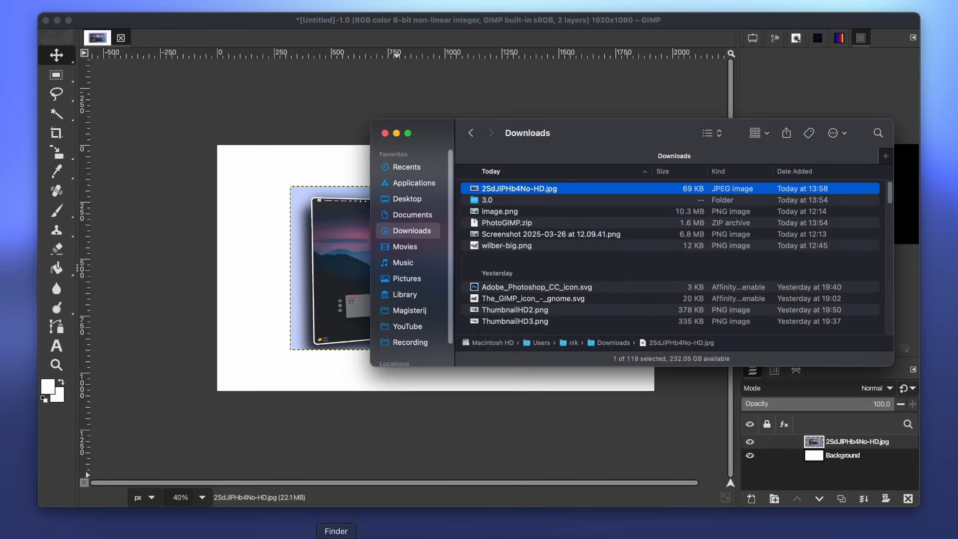
{"action": "left_click_drag", "start_coordinate": [512, 216], "coordinate": [374, 259]}
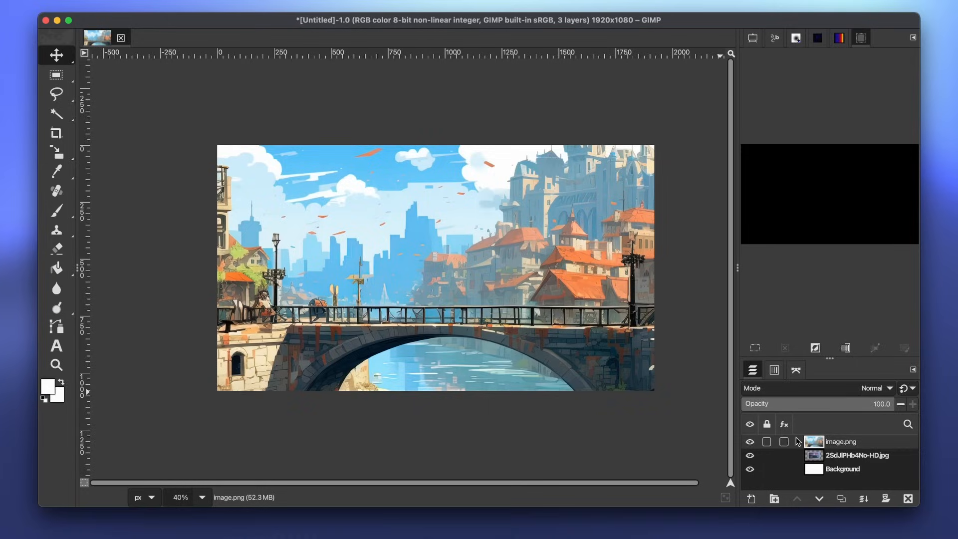
Step: Hide the image.png layer and move the 2SdJlPHb4No-HD.jpg layer towards the upper-left corner of the canvas
{"action": "left_click", "coordinate": [750, 442]}
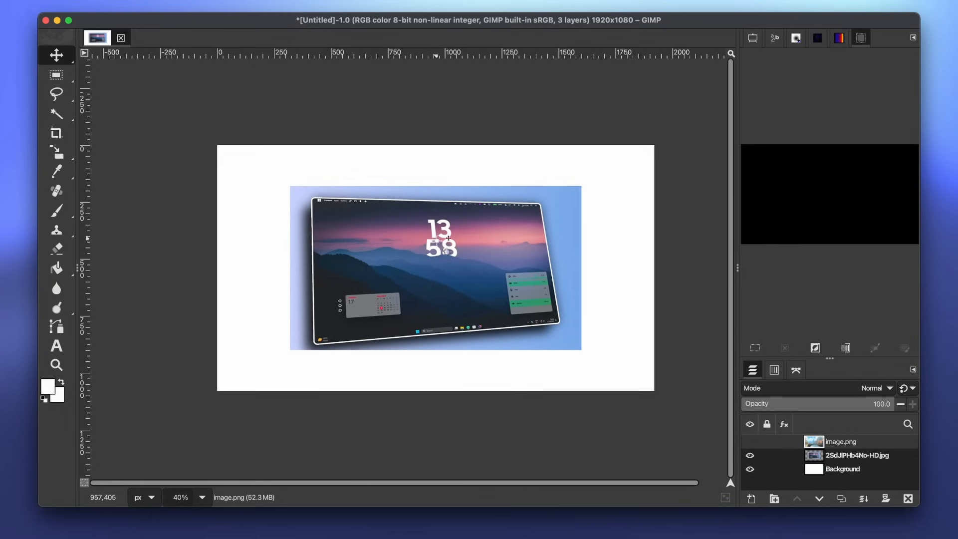
{"action": "left_click_drag", "start_coordinate": [449, 252], "coordinate": [417, 233]}
{"action": "mouse_move", "coordinate": [488, 275]}
{"action": "left_mouse_down"}
{"action": "mouse_move", "coordinate": [525, 297]}
{"action": "mouse_move", "coordinate": [489, 270]}
{"action": "mouse_move", "coordinate": [466, 274]}
{"action": "mouse_move", "coordinate": [481, 285]}
{"action": "mouse_move", "coordinate": [480, 276]}
{"action": "left_mouse_up"}
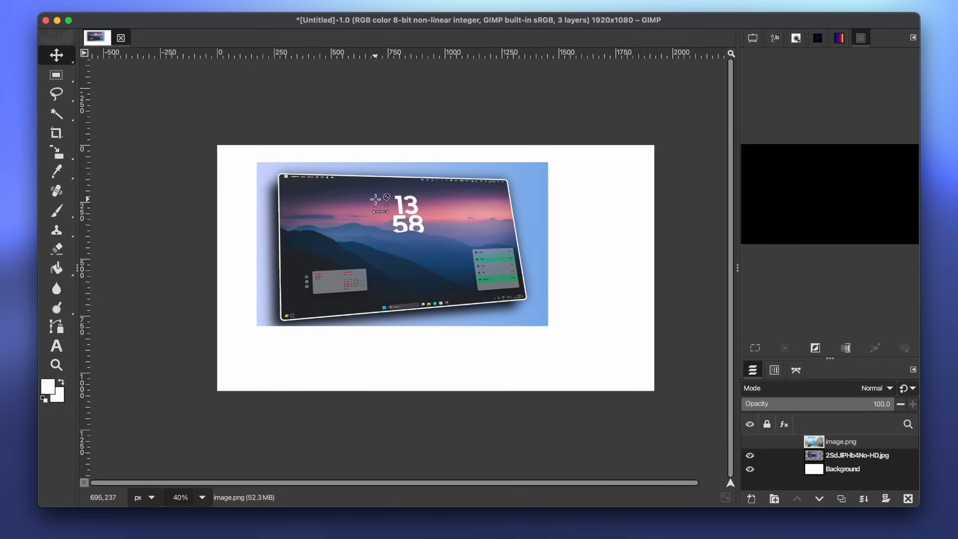
Step: Scale the 2SdJlPHb4No-HD.jpg layer up to about 1929 × 1085 px so it covers the whole canvas
{"action": "key", "text": "shift+s"}
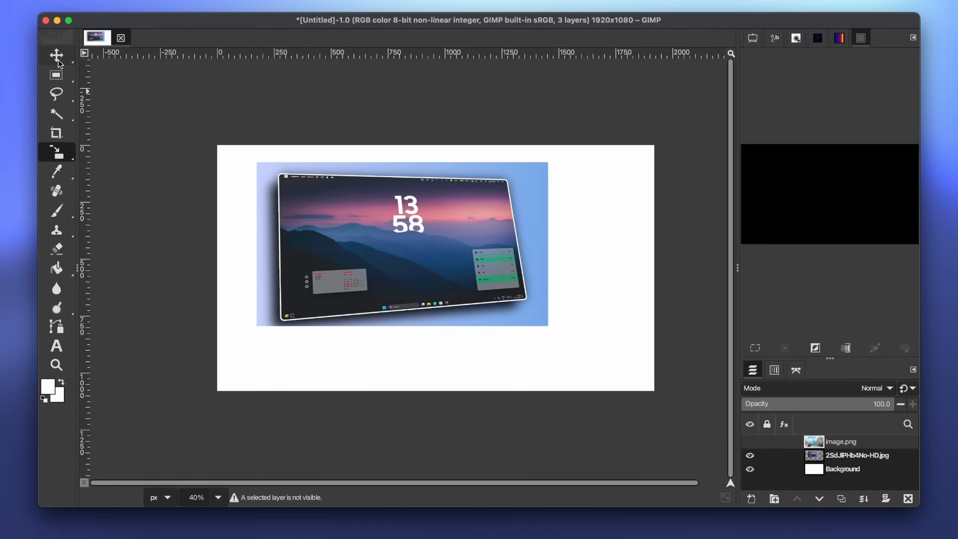
{"action": "left_click_drag", "start_coordinate": [555, 313], "coordinate": [662, 392]}
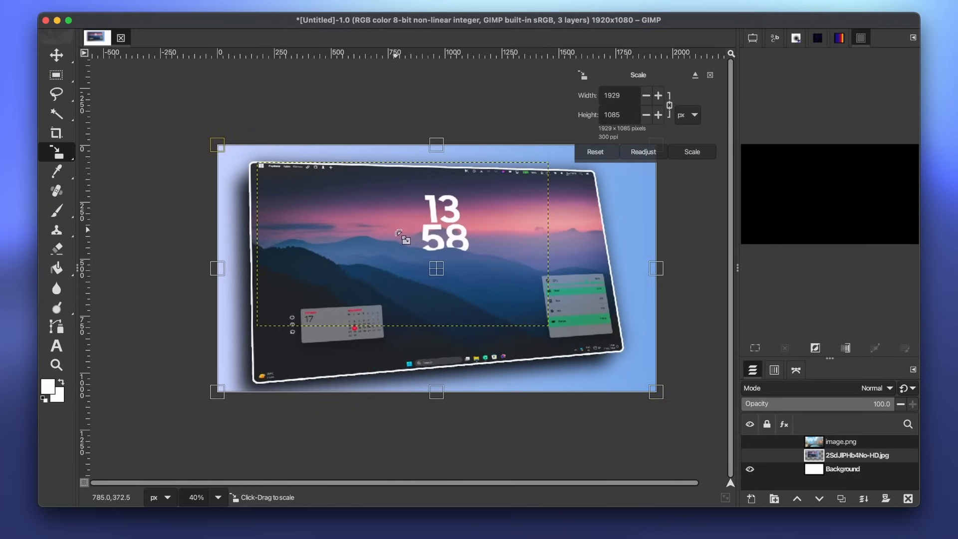
{"action": "key", "text": "Return"}
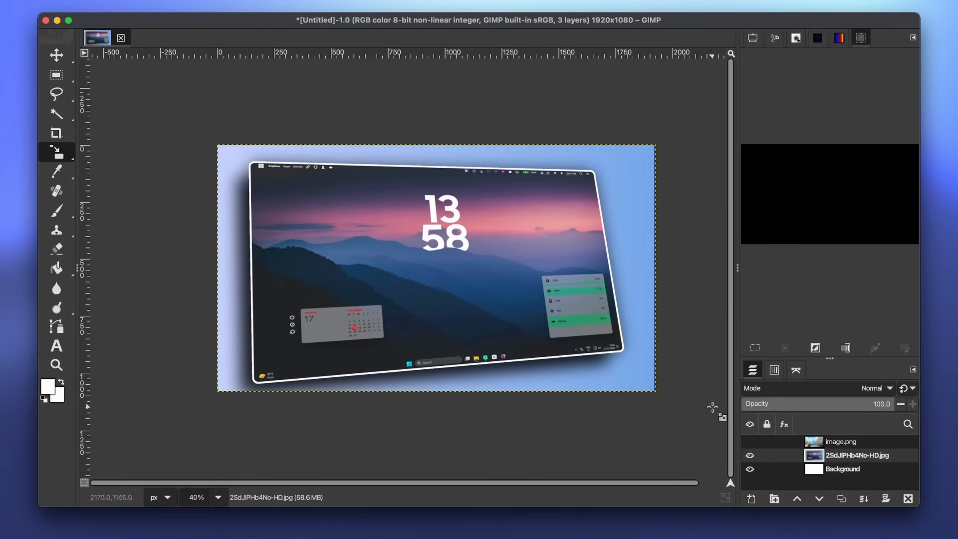
Step: Show the image.png layer again and make it the active layer at 12.5% zoom
{"action": "left_click", "coordinate": [750, 442]}
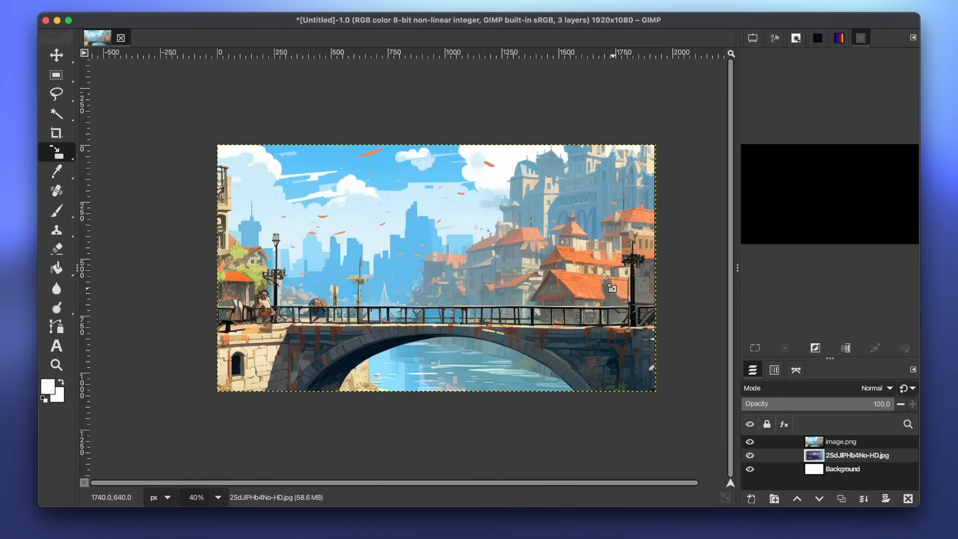
{"action": "left_click", "coordinate": [223, 502]}
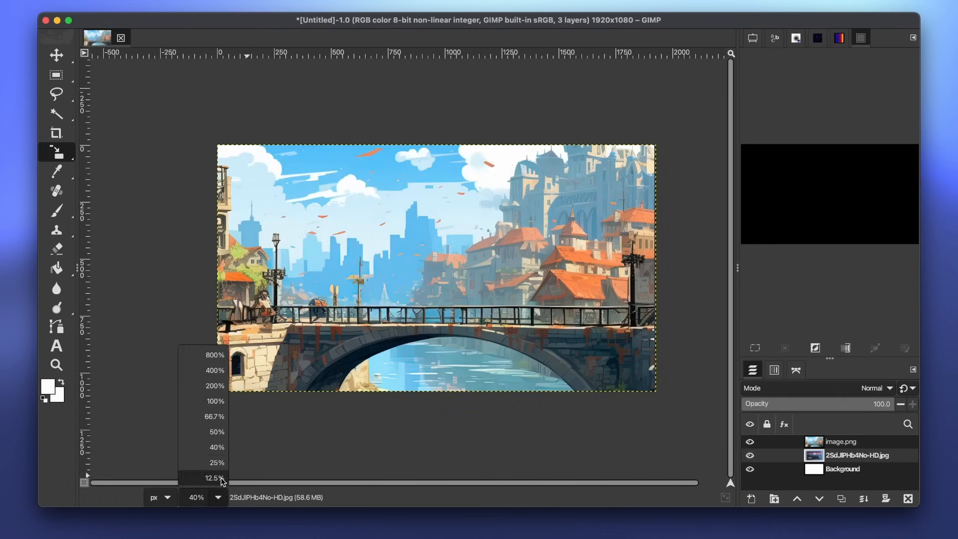
{"action": "left_click", "coordinate": [209, 478]}
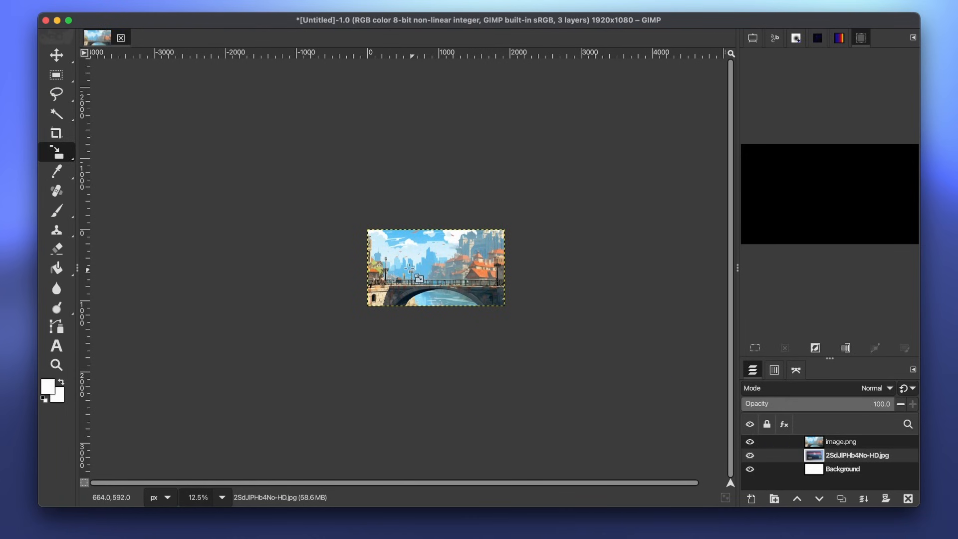
{"action": "key", "text": "m"}
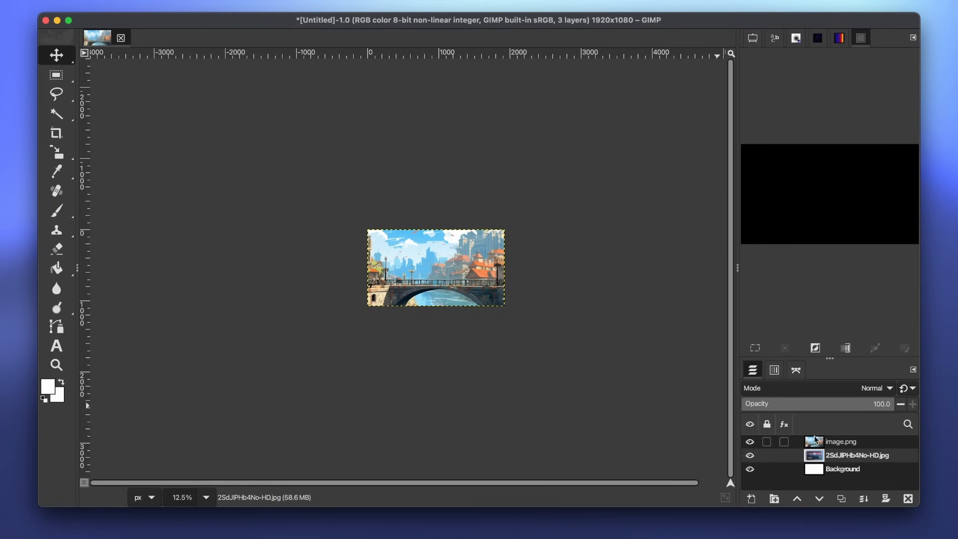
{"action": "left_click", "coordinate": [843, 443]}
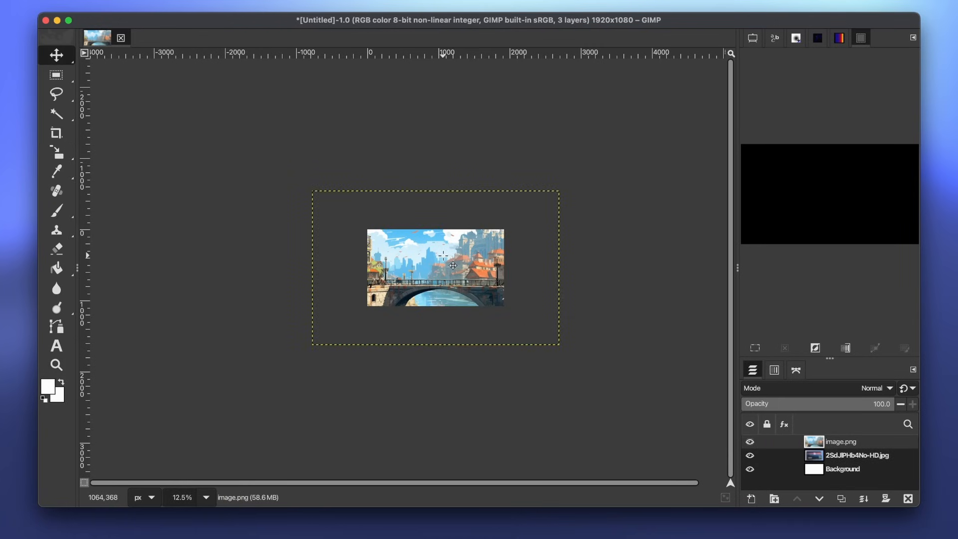
Step: Scale the image.png layer down to about 1316 × 823 px, centre it over the desktop screenshot, and switch to the Move tool
{"action": "key", "text": "shift+s"}
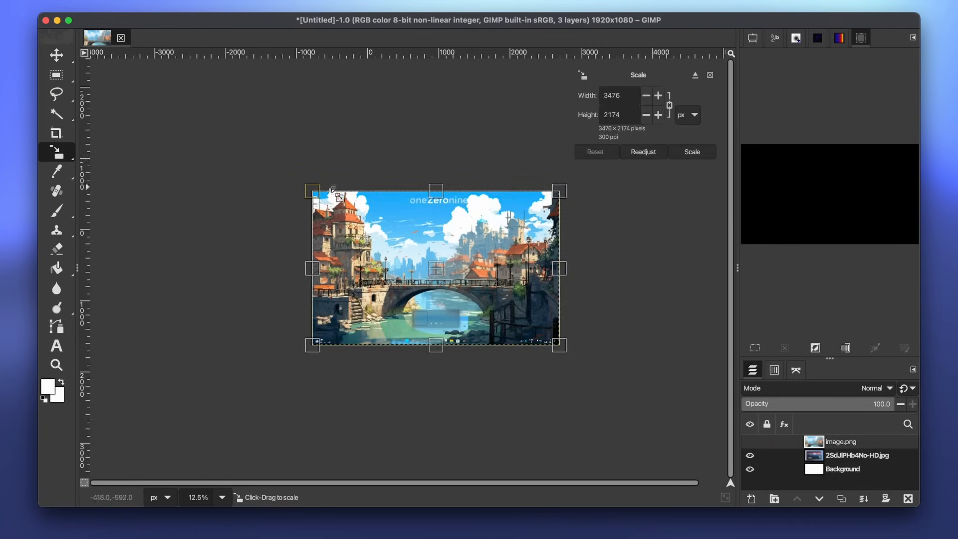
{"action": "left_click_drag", "start_coordinate": [311, 189], "coordinate": [475, 288]}
{"action": "left_click_drag", "start_coordinate": [518, 317], "coordinate": [436, 269]}
{"action": "left_click_drag", "start_coordinate": [475, 239], "coordinate": [485, 239]}
{"action": "left_click_drag", "start_coordinate": [440, 266], "coordinate": [437, 266]}
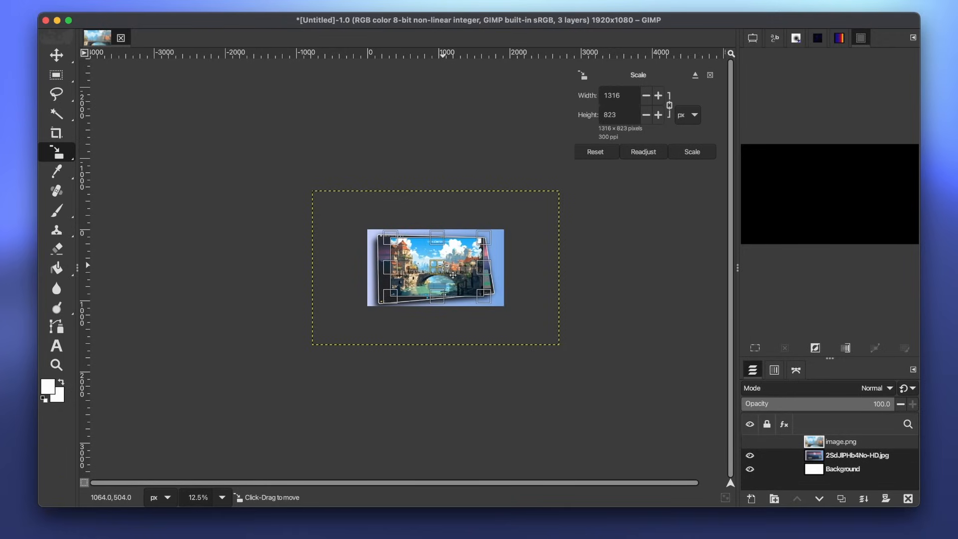
{"action": "key", "text": "Return"}
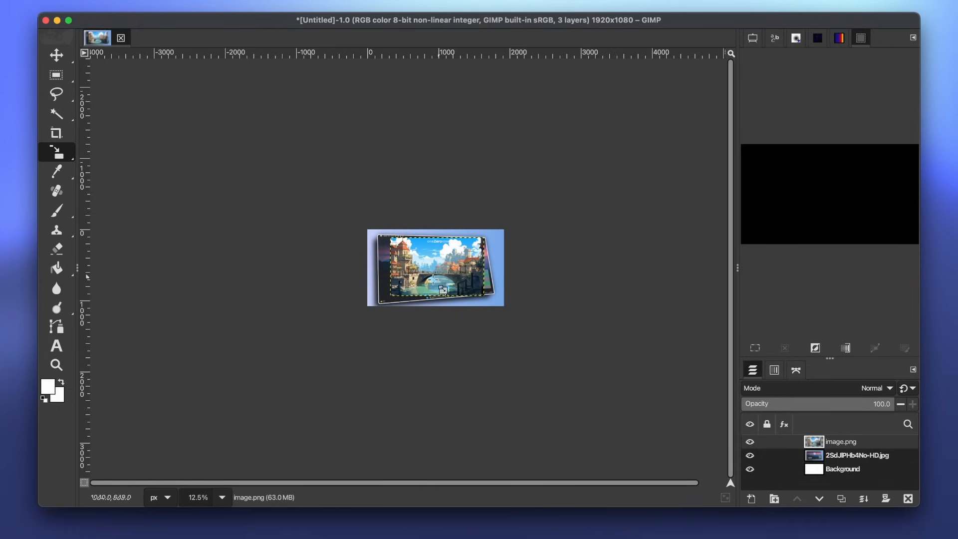
{"action": "left_click", "coordinate": [222, 497]}
{"action": "left_click", "coordinate": [218, 448]}
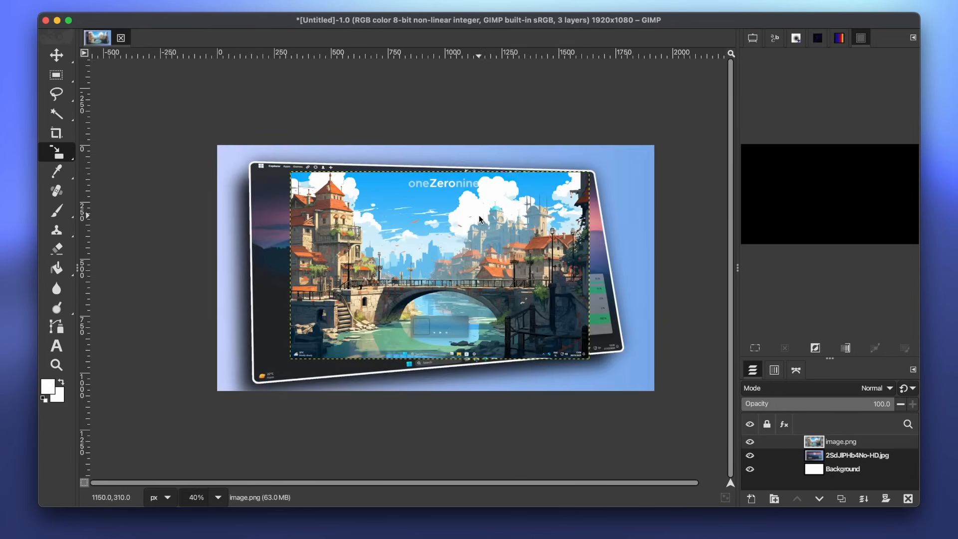
{"action": "key", "text": "m"}
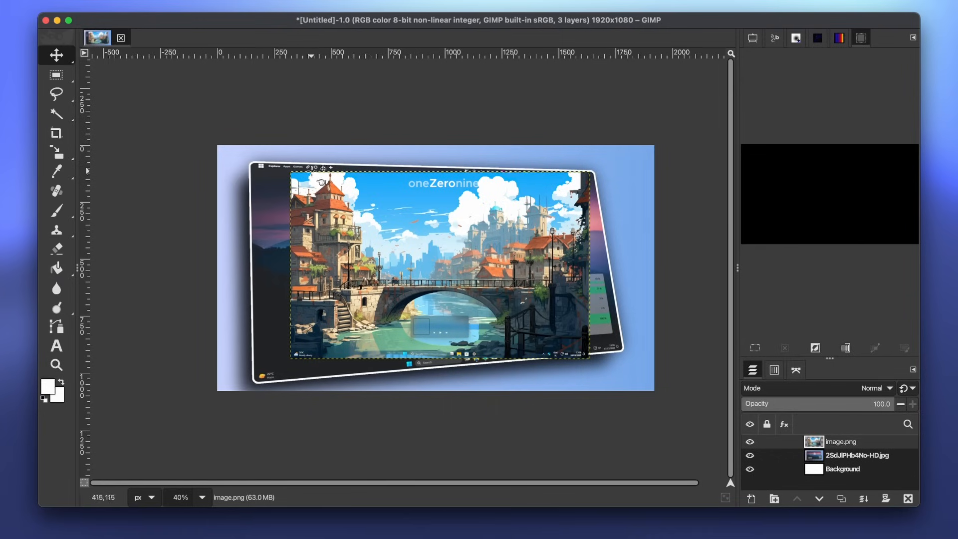
Step: Hide the image.png layer, switch to Affinity Photo 2 and enable the Outline layer effect on the GIMP mascot image
{"action": "left_click", "coordinate": [749, 441]}
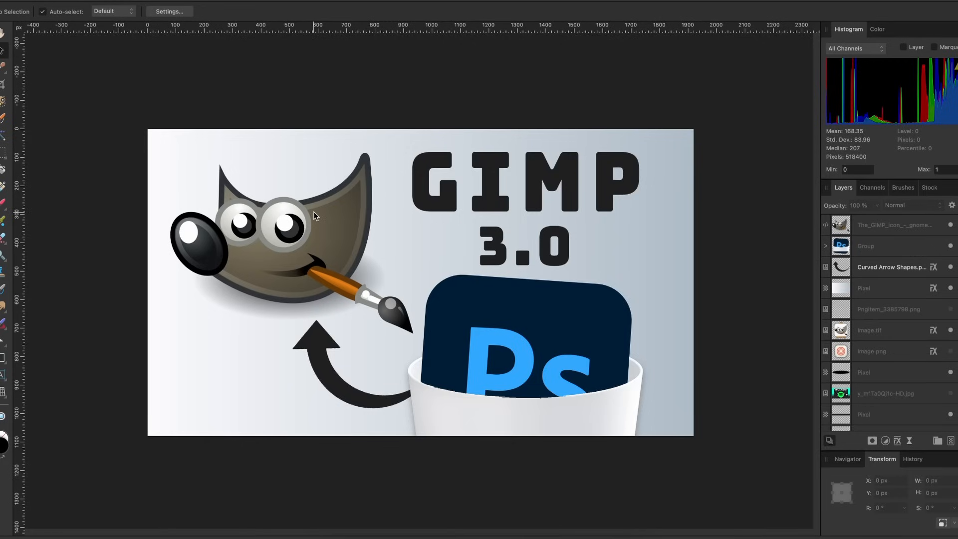
{"action": "left_click", "coordinate": [309, 235]}
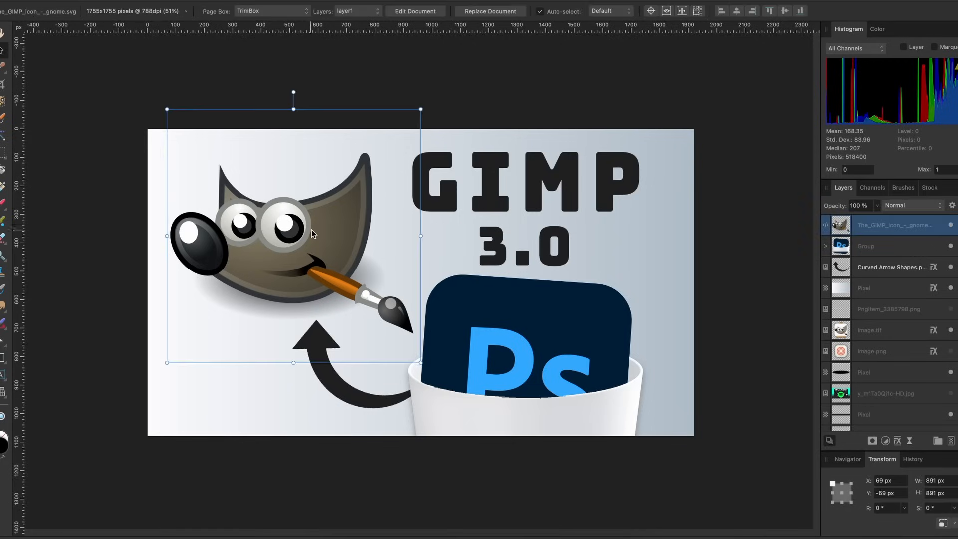
{"action": "left_click", "coordinate": [897, 441]}
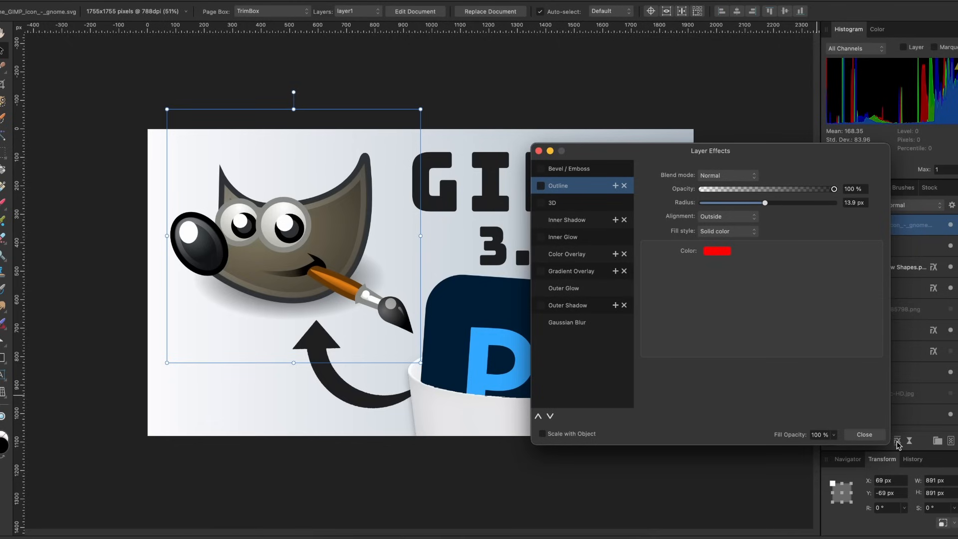
{"action": "left_click", "coordinate": [540, 186]}
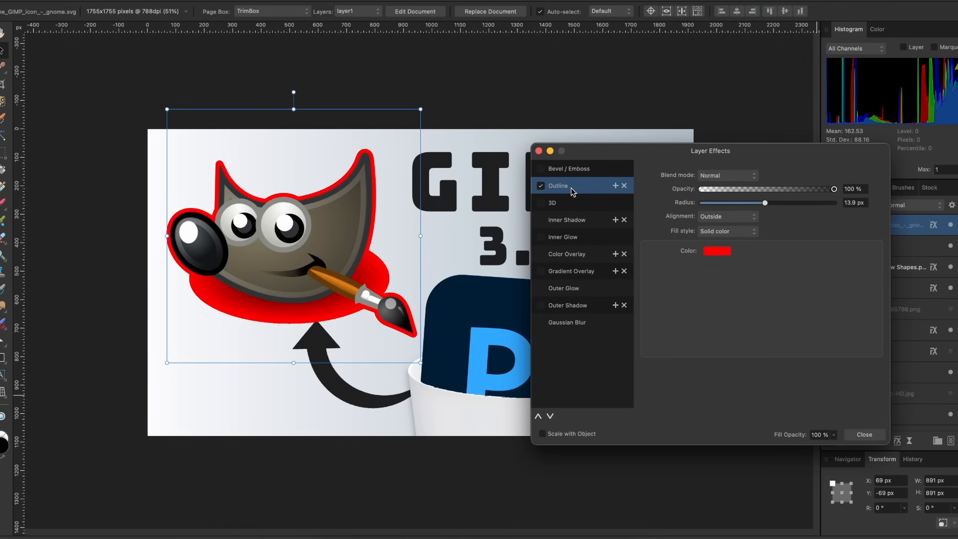
{"action": "left_click", "coordinate": [539, 151]}
{"action": "left_click", "coordinate": [544, 387]}
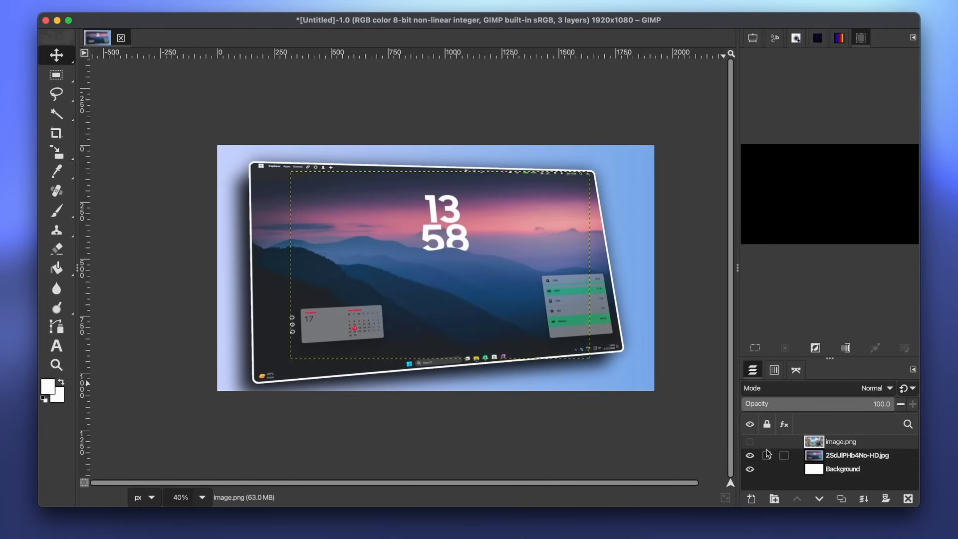
Step: Back in GIMP, show the image.png layer and look through the layer commands for an outline option
{"action": "left_click", "coordinate": [750, 441]}
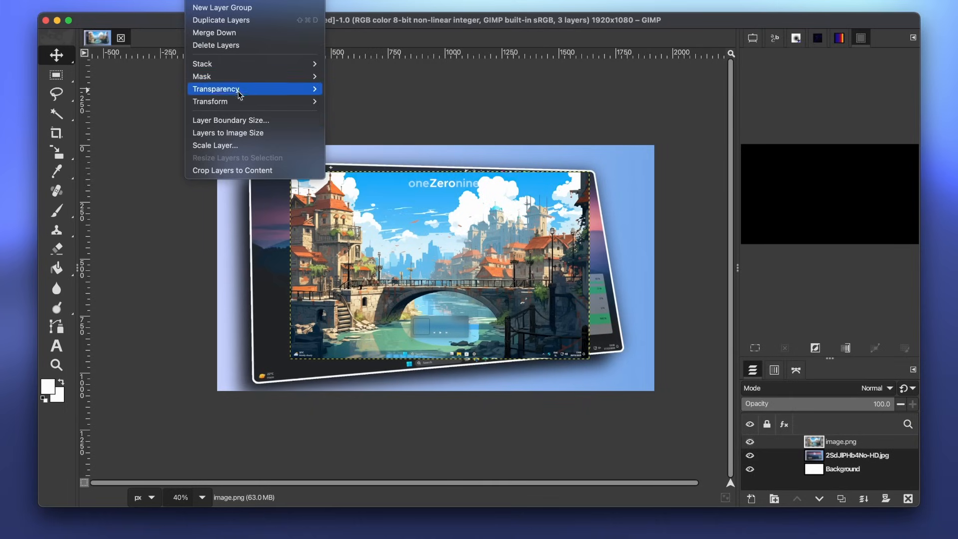
{"action": "mouse_move", "coordinate": [241, 103]}
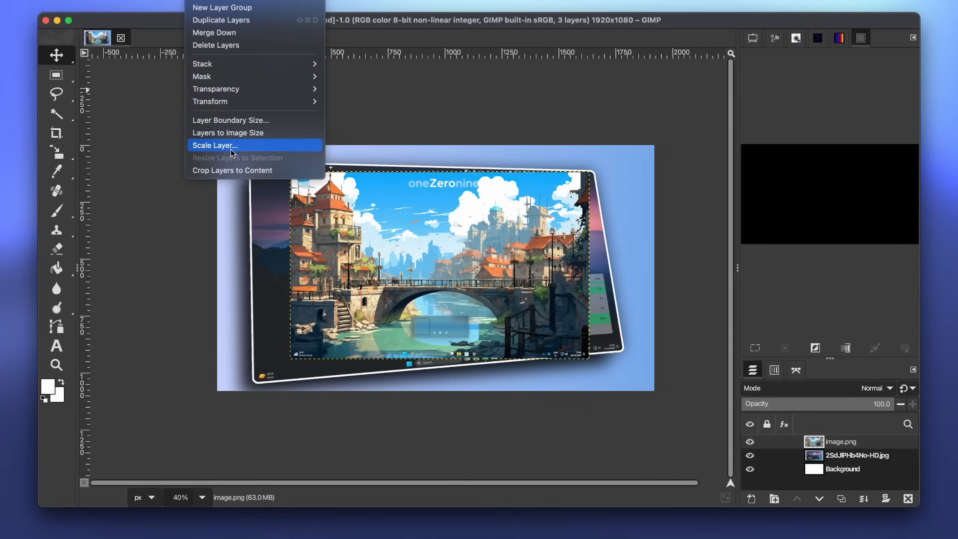
{"action": "left_click", "coordinate": [128, 67]}
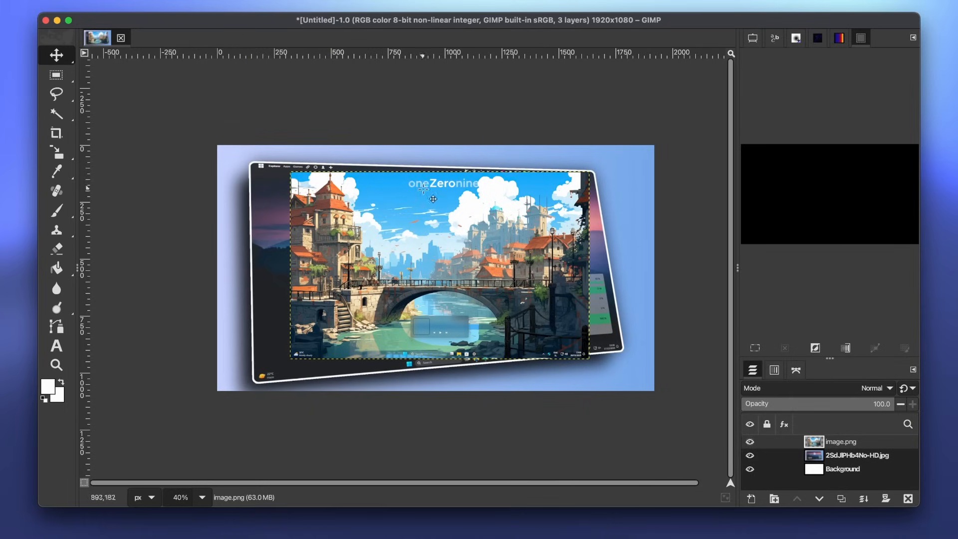
Step: Switch to ChatGPT and ask "how can i add an outline to an image in gimp 3.0?"
{"action": "left_click", "coordinate": [377, 530]}
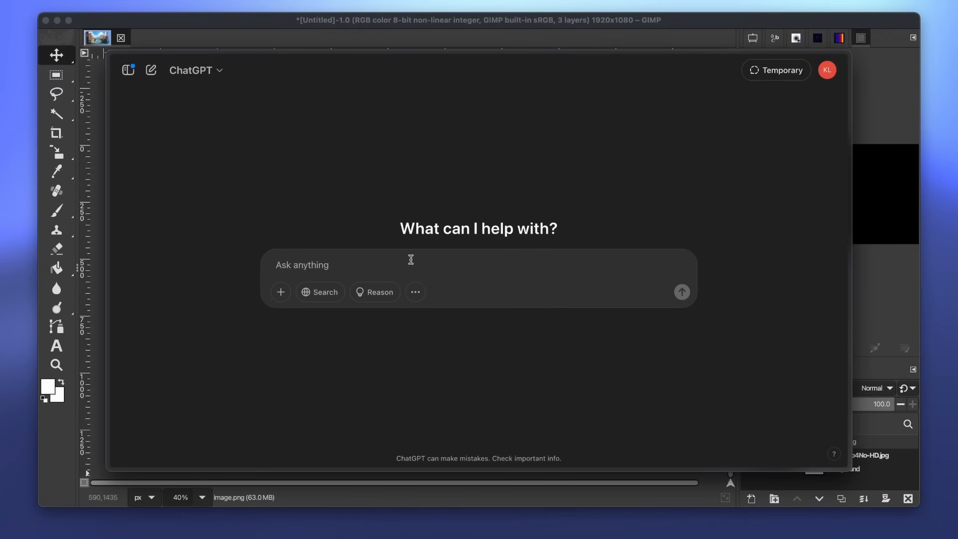
{"action": "type", "text": "how can i add an outline to an image in gimp 3.0"}
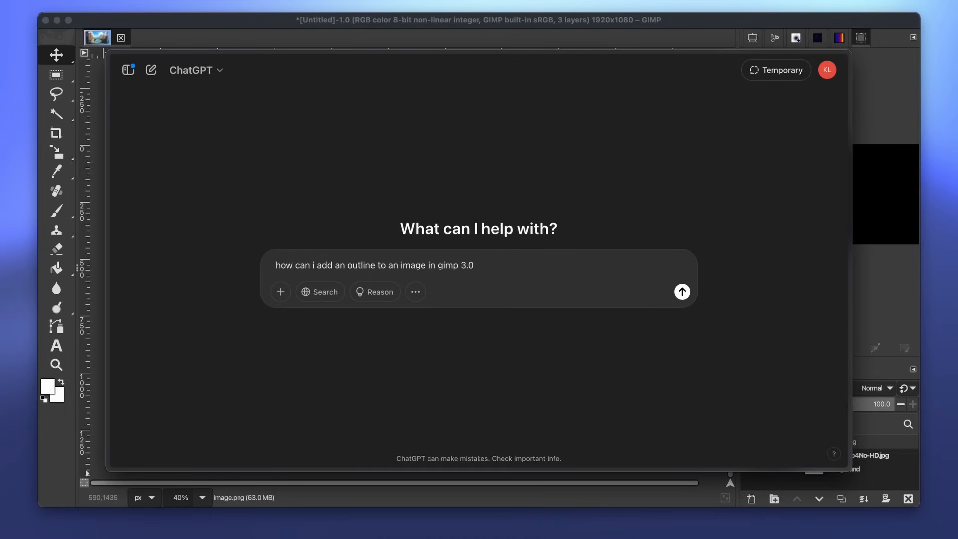
{"action": "type", "text": "?"}
{"action": "key", "text": "Return"}
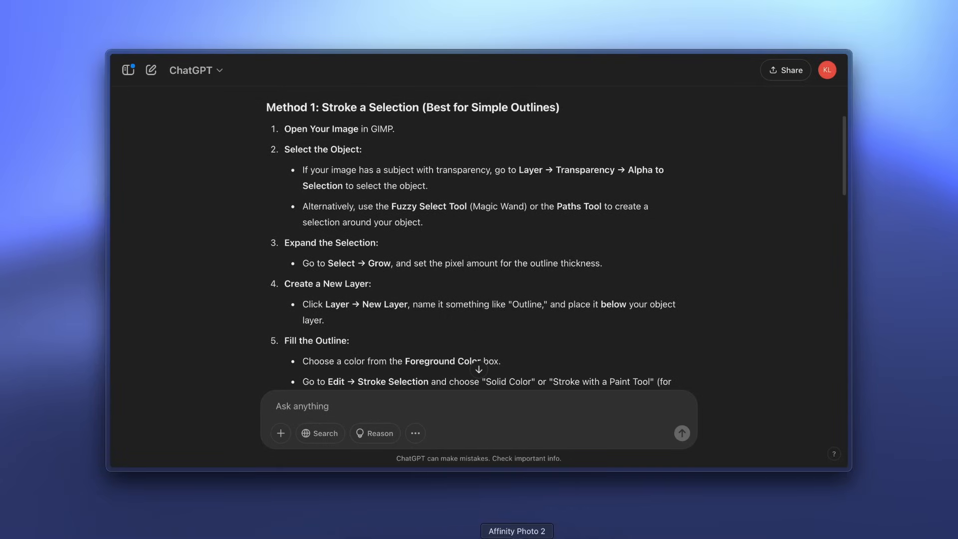
Step: Check ChatGPT's stroke-a-selection instructions against the GIMP image and return to GIMP
{"action": "left_click", "coordinate": [517, 537]}
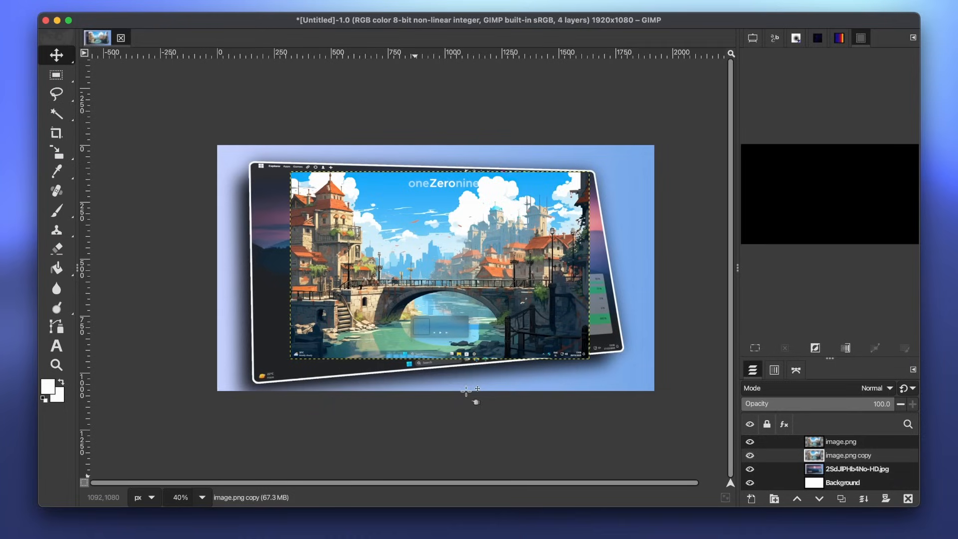
{"action": "left_click", "coordinate": [370, 537]}
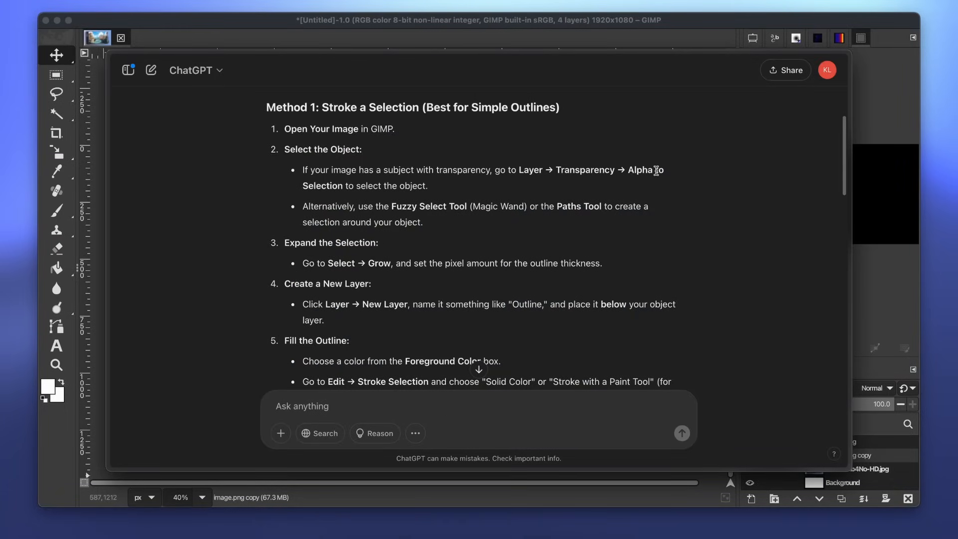
{"action": "left_click", "coordinate": [651, 33]}
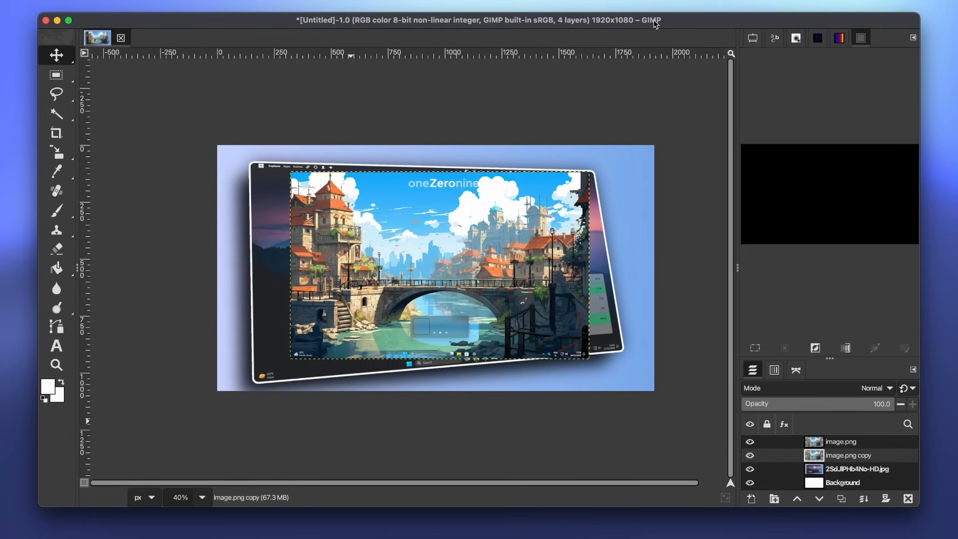
Step: Turn the alpha of the image.png copy layer into a selection and grow it by 12 px
{"action": "left_click", "coordinate": [199, 1]}
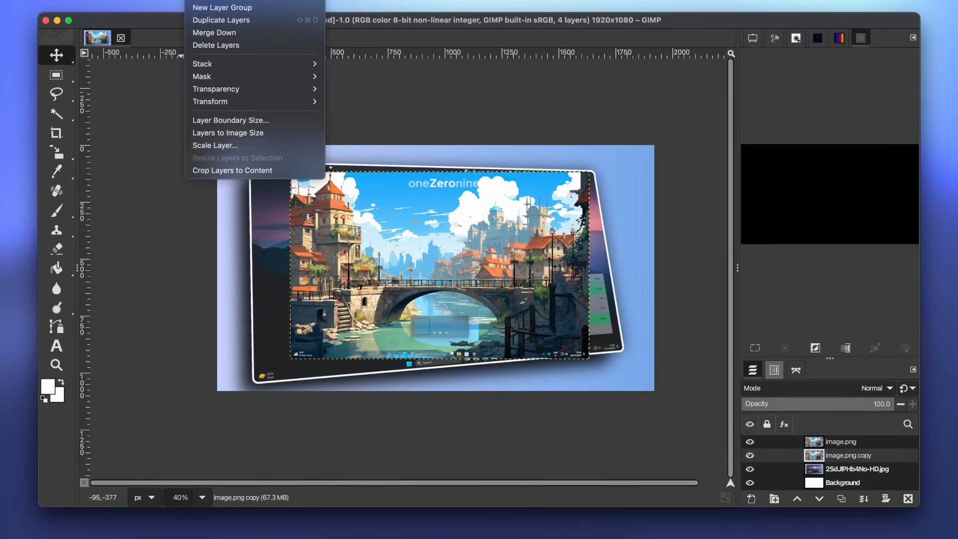
{"action": "mouse_move", "coordinate": [241, 90]}
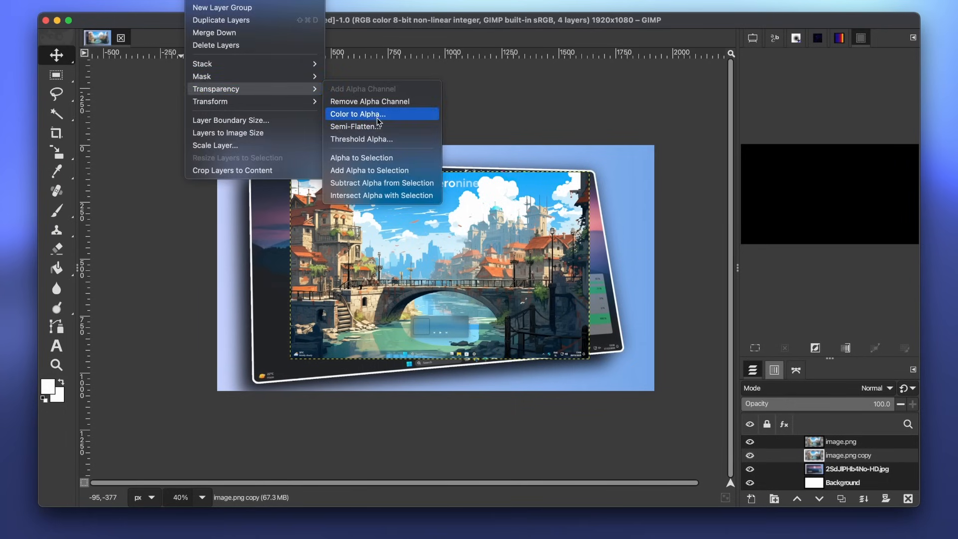
{"action": "left_click", "coordinate": [397, 158]}
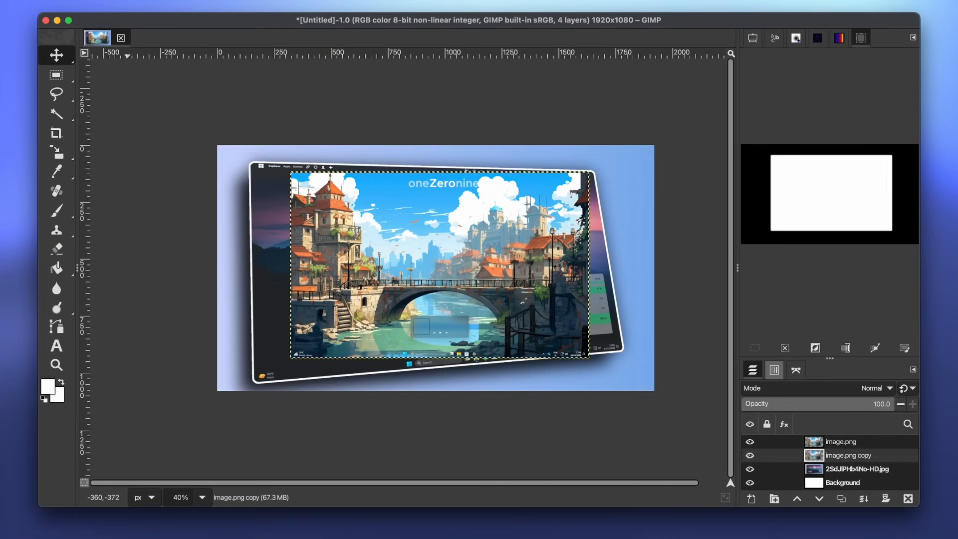
{"action": "left_click", "coordinate": [102, 1]}
{"action": "left_click", "coordinate": [140, 122]}
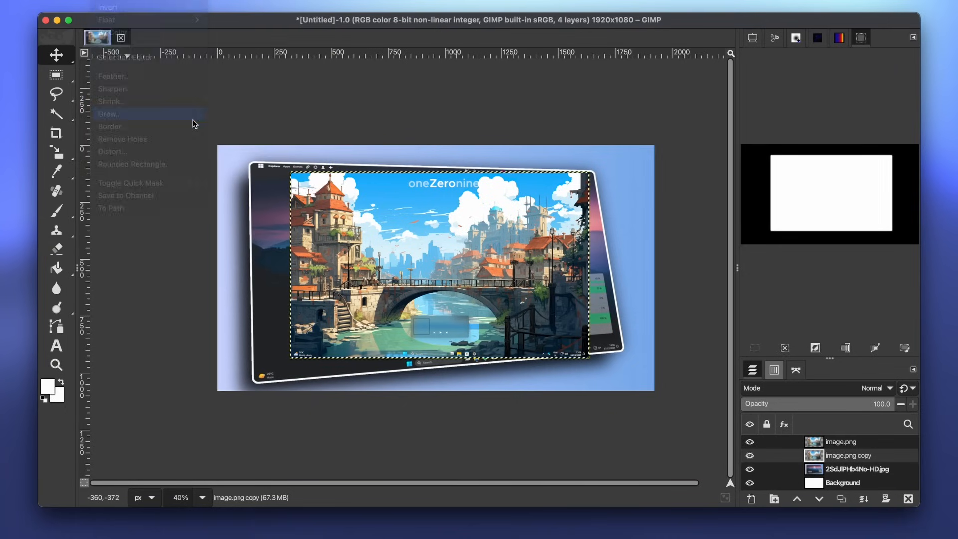
{"action": "type", "text": "10"}
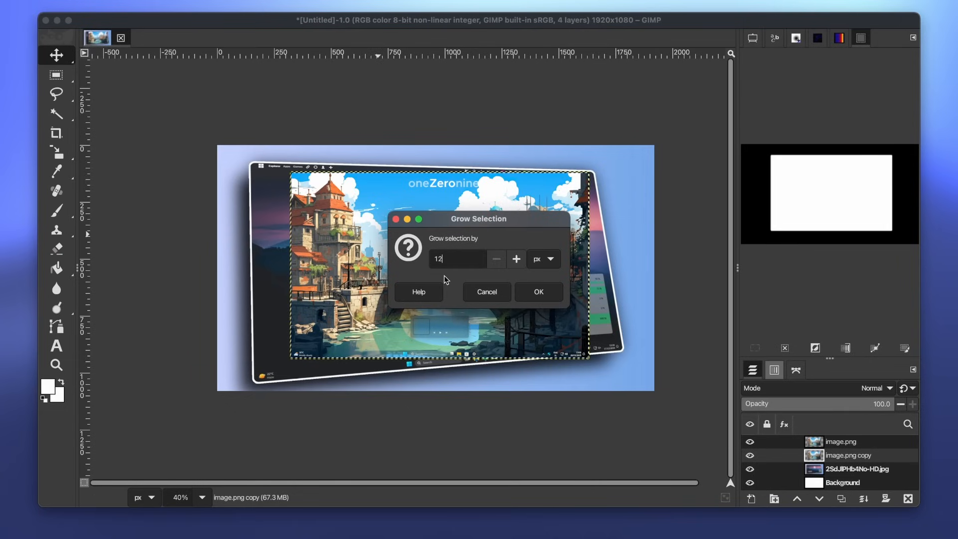
{"action": "left_click", "coordinate": [552, 292]}
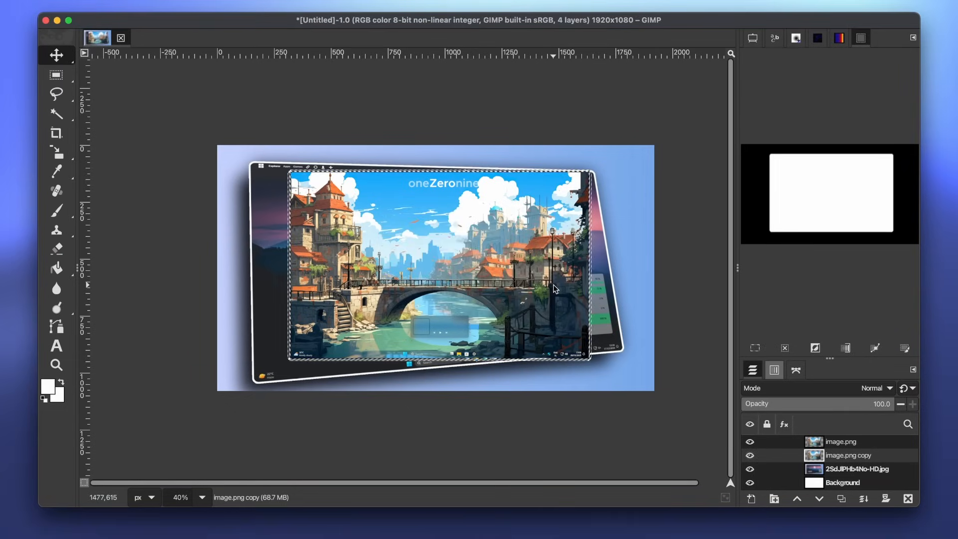
Step: Check ChatGPT's new-layer instructions for the outline and, back in GIMP, add an empty layer directly above image.png copy
{"action": "left_click", "coordinate": [424, 530]}
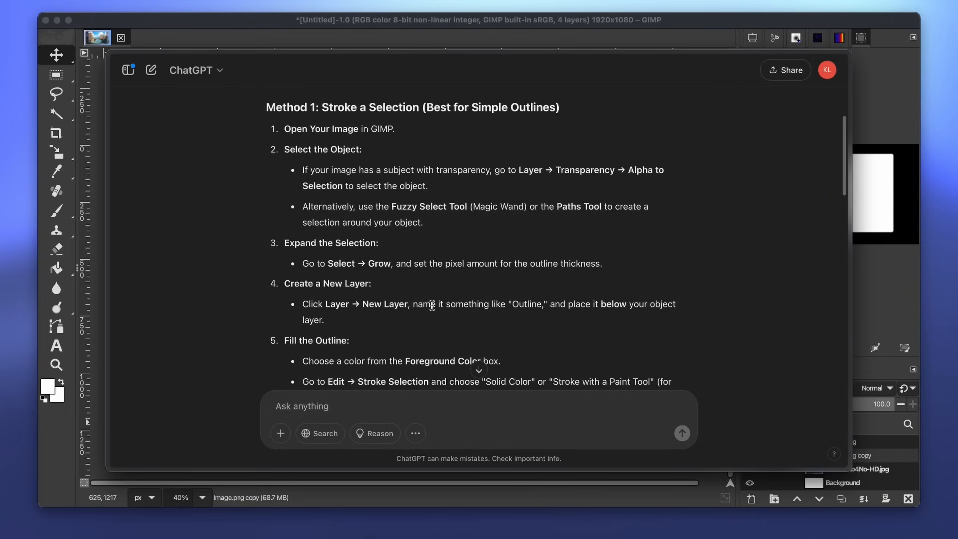
{"action": "scroll", "coordinate": [434, 302], "scroll_direction": "down", "scroll_amount": 1}
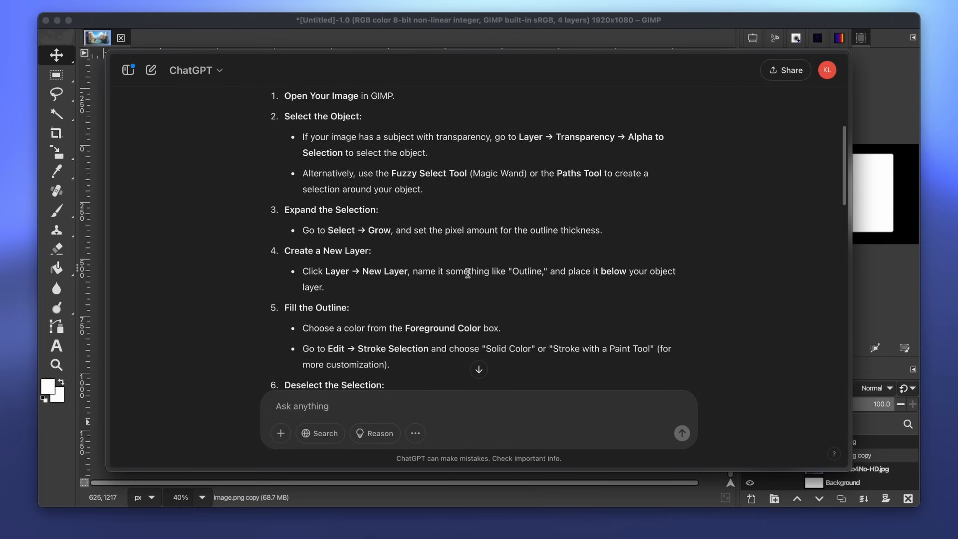
{"action": "scroll", "coordinate": [471, 273], "scroll_direction": "down", "scroll_amount": 1}
{"action": "scroll", "coordinate": [348, 274], "scroll_direction": "down", "scroll_amount": 1}
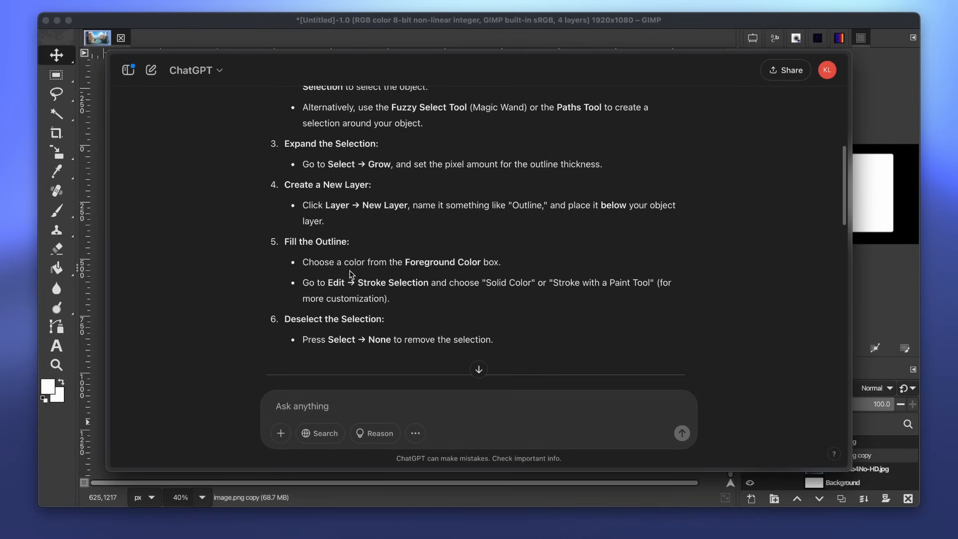
{"action": "scroll", "coordinate": [477, 245], "scroll_direction": "up", "scroll_amount": 1}
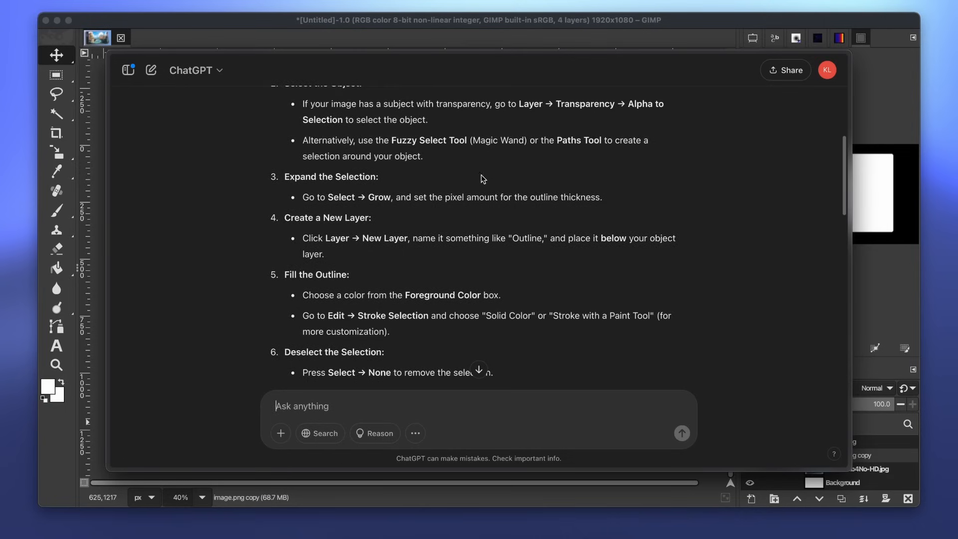
{"action": "left_click", "coordinate": [286, 22]}
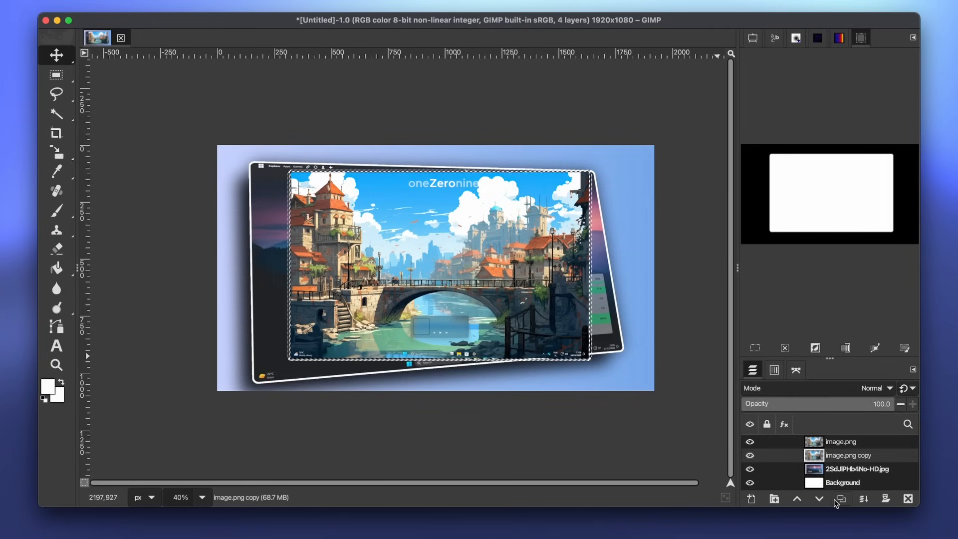
{"action": "left_click", "coordinate": [751, 499]}
{"action": "left_click", "coordinate": [622, 415]}
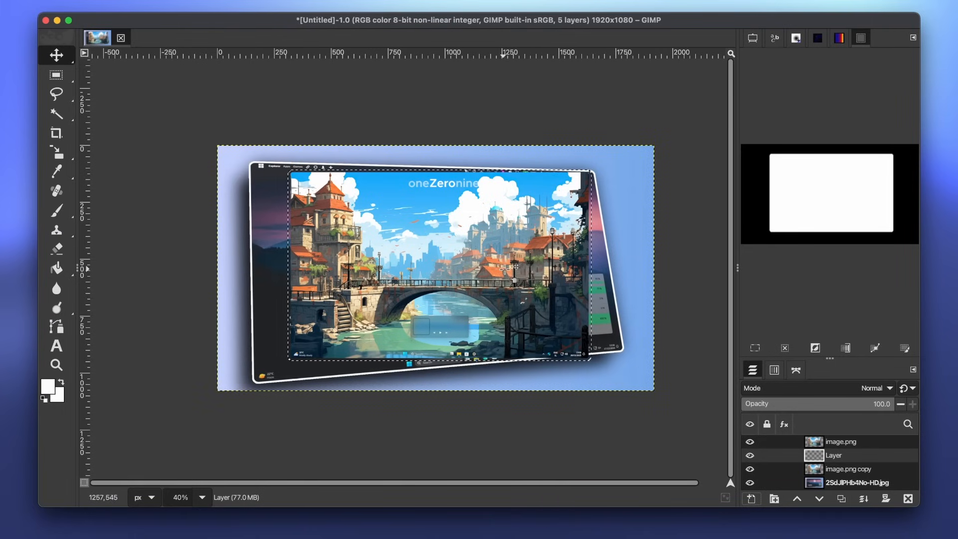
Step: Check ChatGPT's fill-the-outline instructions and, back in GIMP, stroke the selection on the new layer with a foreground-colour line
{"action": "left_click", "coordinate": [366, 538]}
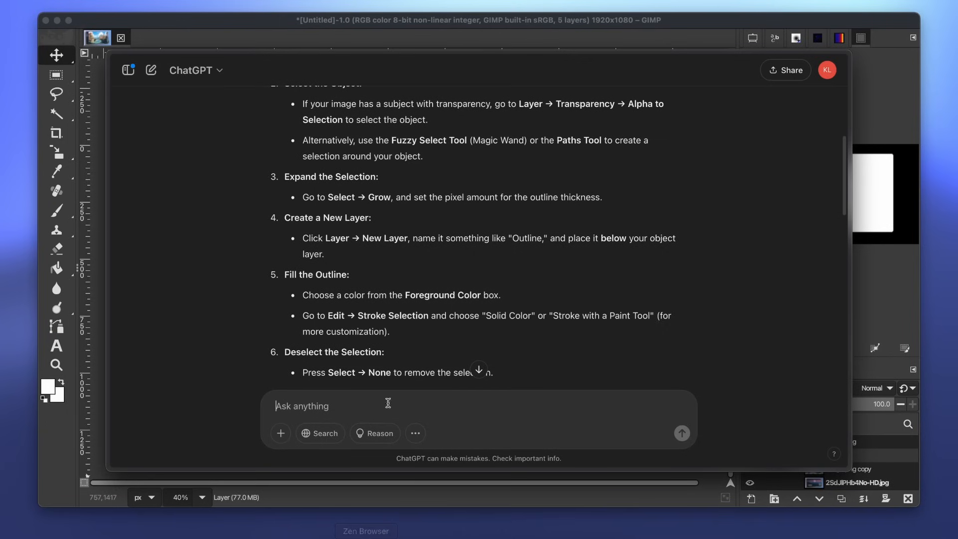
{"action": "scroll", "coordinate": [376, 309], "scroll_direction": "down", "scroll_amount": 2}
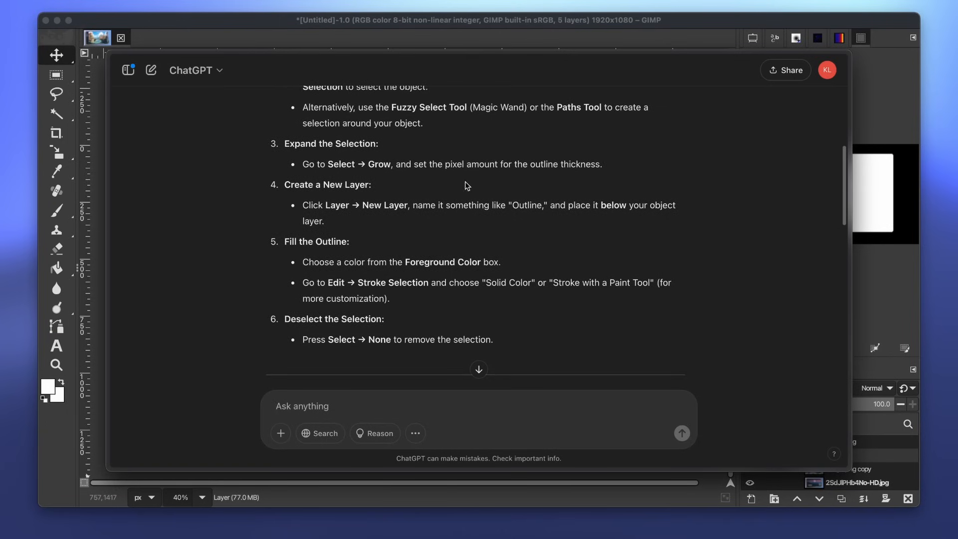
{"action": "left_click", "coordinate": [160, 18]}
{"action": "left_click", "coordinate": [80, 1]}
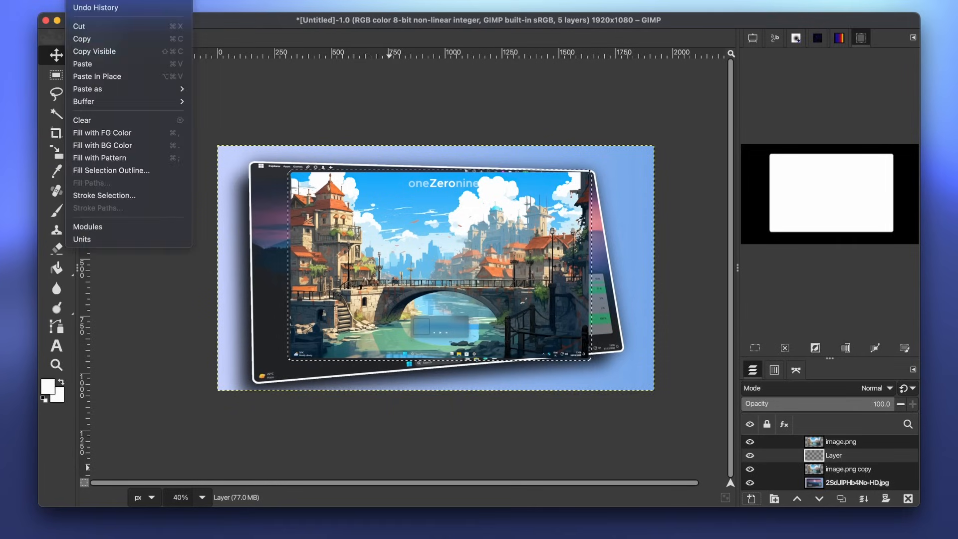
{"action": "left_click", "coordinate": [121, 198]}
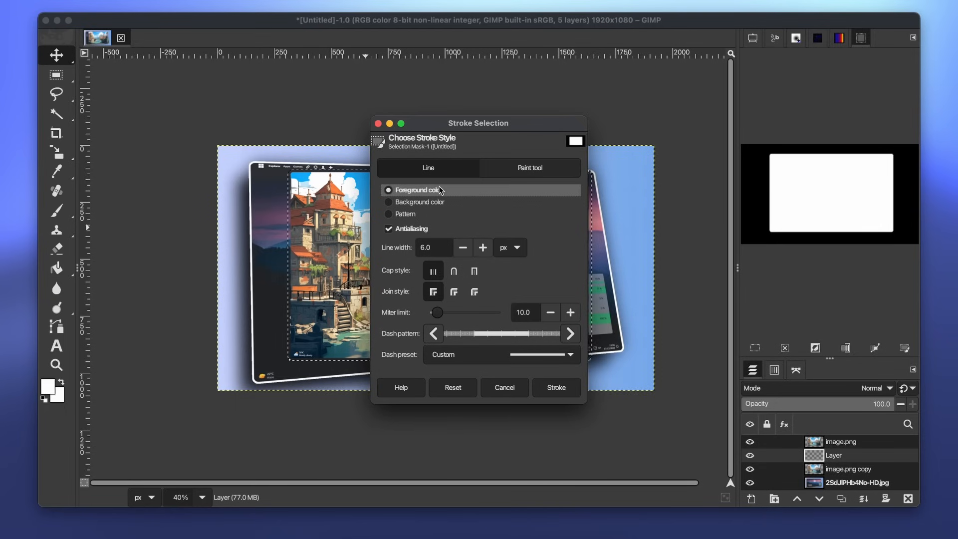
{"action": "left_click", "coordinate": [482, 396]}
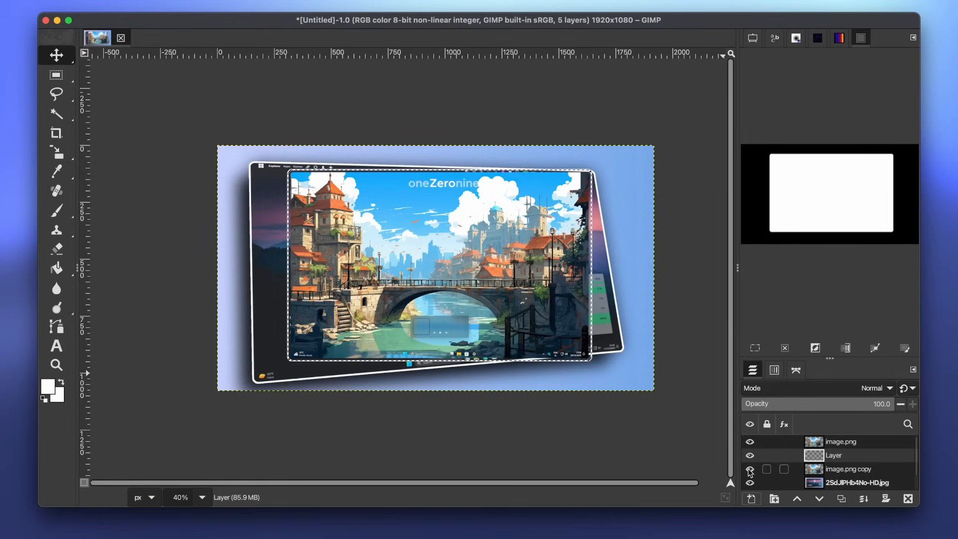
Step: Hide the 2SdJlPHb4No-HD.jpg and Background layers and clear the selection
{"action": "scroll", "coordinate": [783, 456], "scroll_direction": "down", "scroll_amount": 1}
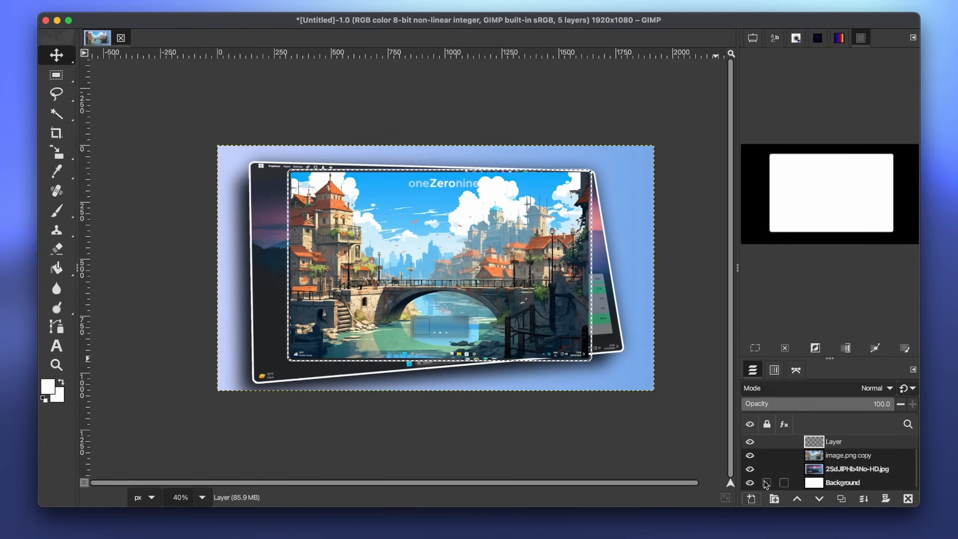
{"action": "left_click", "coordinate": [750, 469]}
{"action": "left_click", "coordinate": [749, 482]}
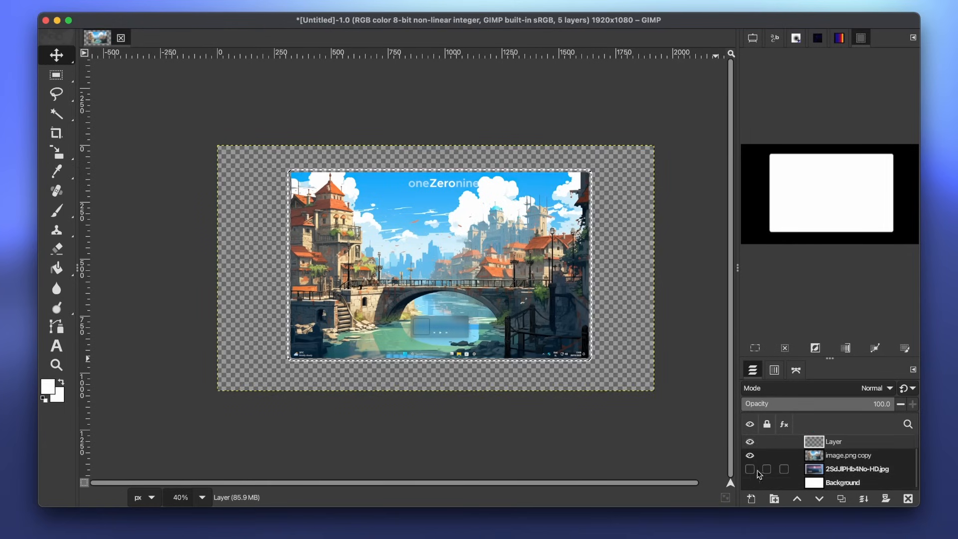
{"action": "key", "text": "shift+super+a"}
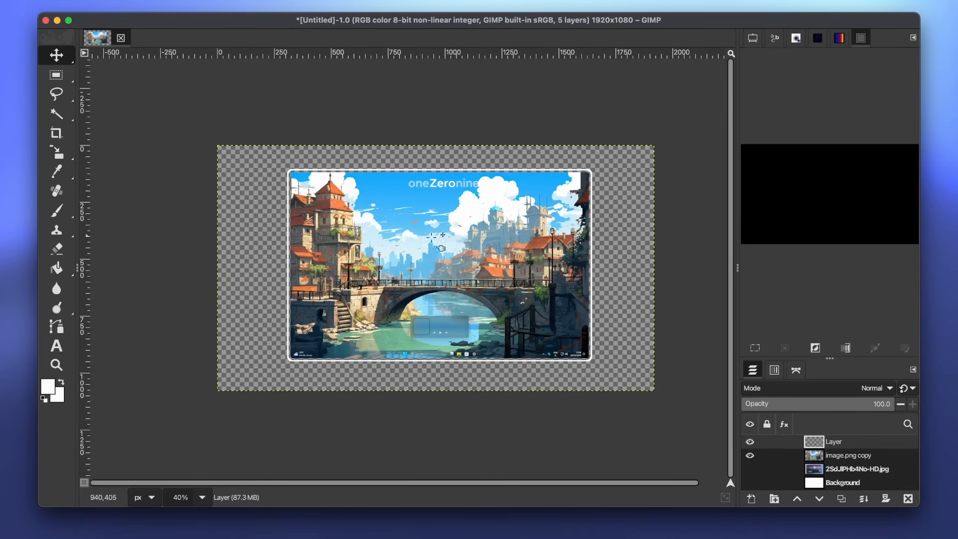
Step: Hide the image.png layer and scale the image.png copy layer up slightly from two opposite corners to close the gap inside the white outline
{"action": "left_click", "coordinate": [843, 455]}
{"action": "scroll", "coordinate": [845, 456], "scroll_direction": "up", "scroll_amount": 1}
{"action": "left_click", "coordinate": [848, 441]}
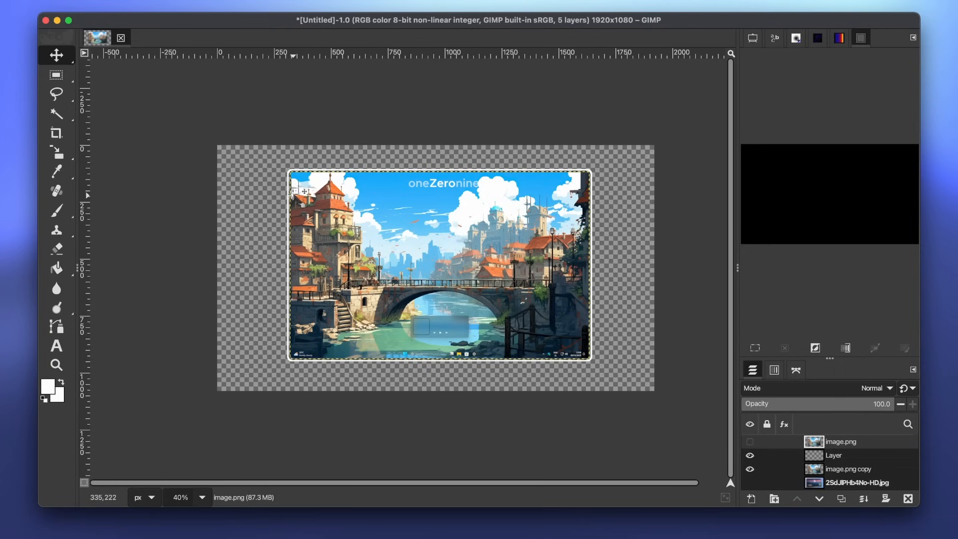
{"action": "left_click", "coordinate": [57, 152]}
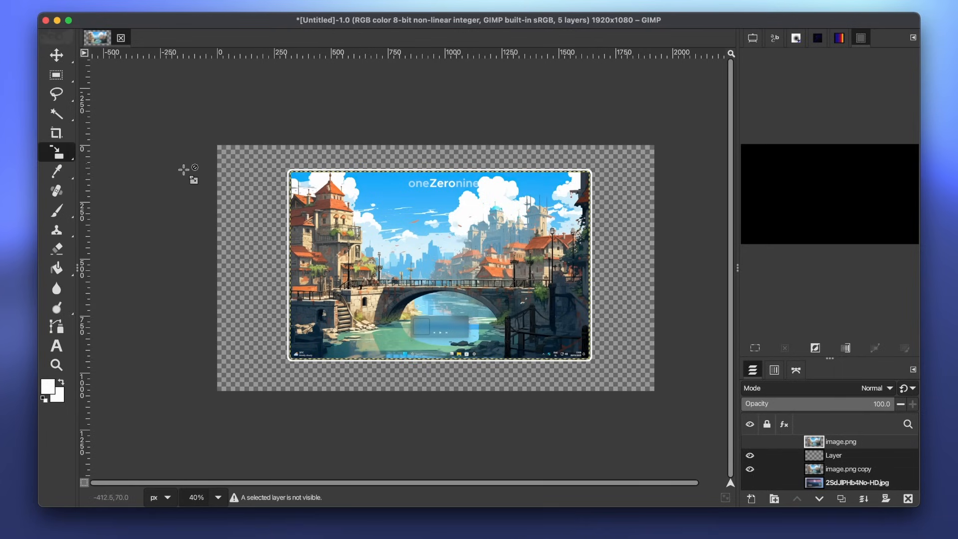
{"action": "left_click", "coordinate": [848, 469]}
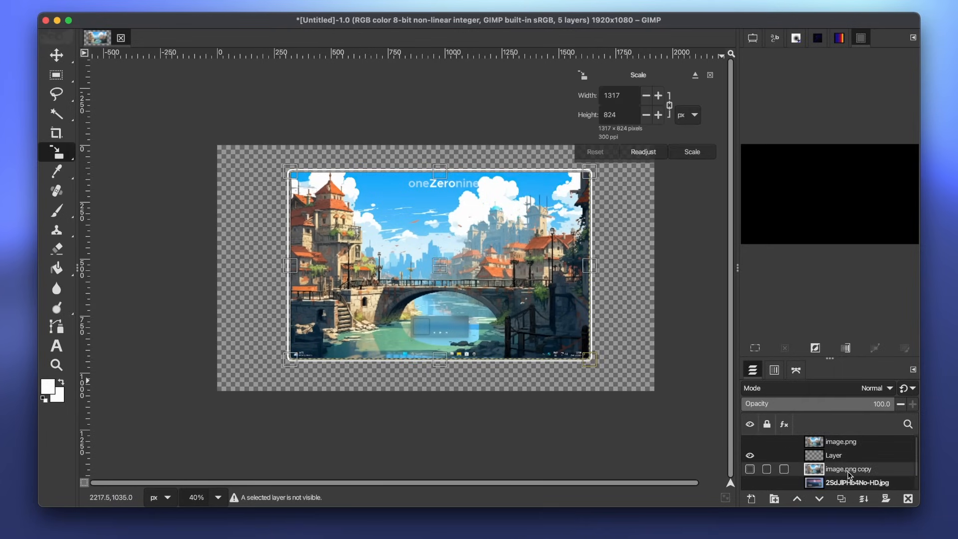
{"action": "left_click", "coordinate": [218, 498]}
{"action": "left_click", "coordinate": [218, 416]}
{"action": "left_click_drag", "start_coordinate": [192, 106], "coordinate": [186, 99]}
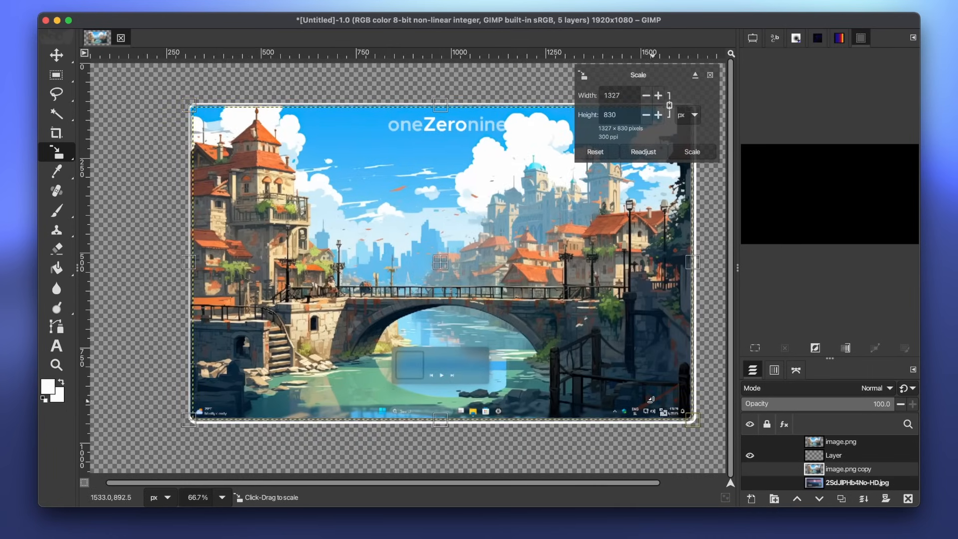
{"action": "left_click_drag", "start_coordinate": [692, 419], "coordinate": [693, 421]}
{"action": "key", "text": "Return"}
{"action": "key", "text": "m"}
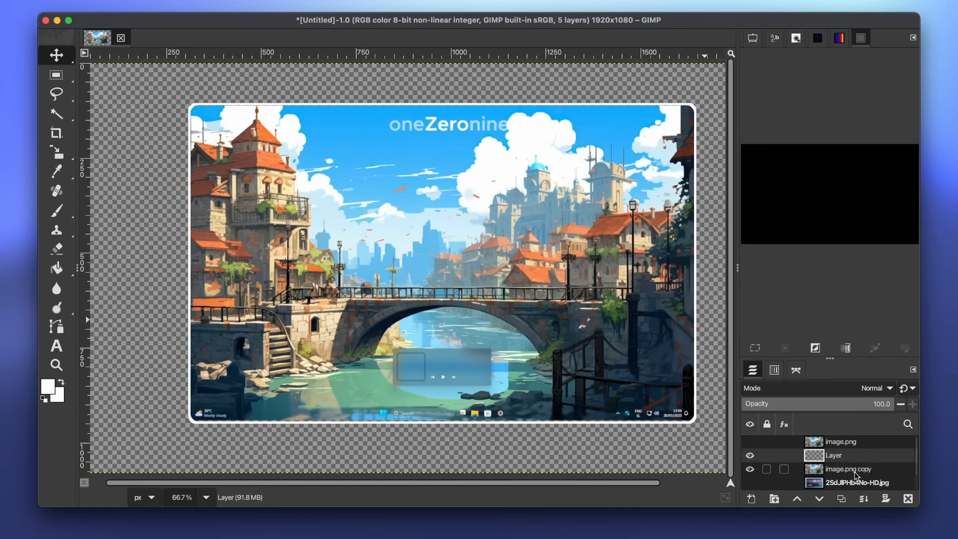
Step: Create a new layer from the visible outline and image.png copy layers, and hide those two source layers
{"action": "left_click", "coordinate": [844, 471], "text": "shift"}
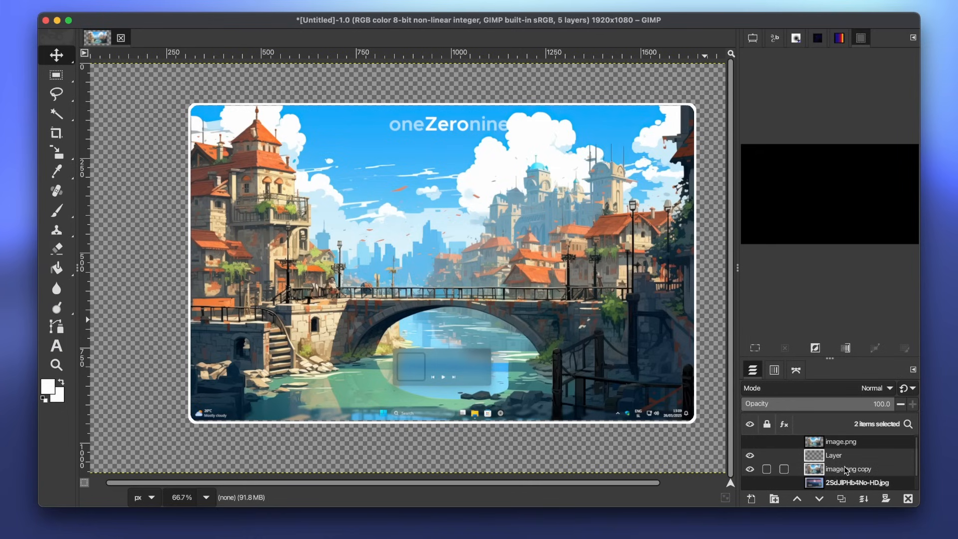
{"action": "right_click", "coordinate": [851, 460]}
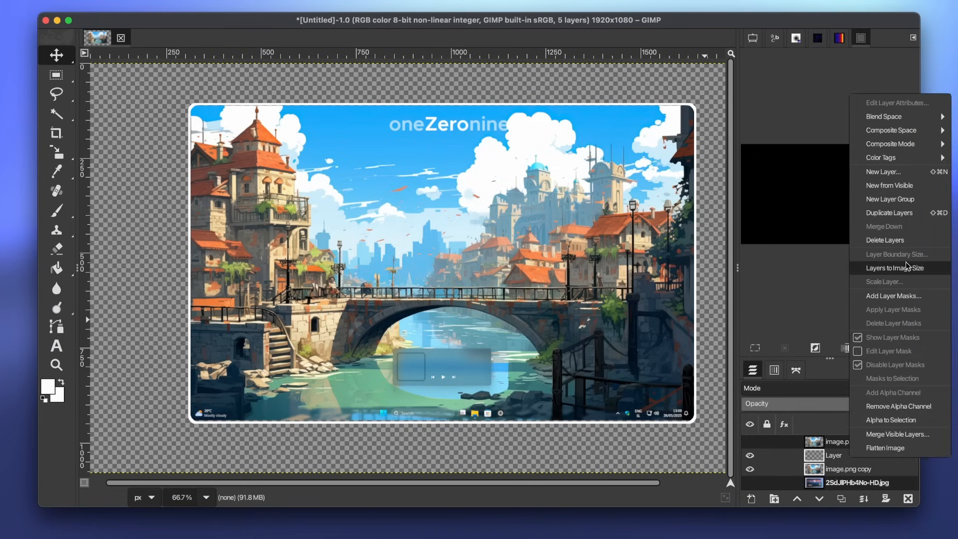
{"action": "left_click", "coordinate": [925, 187]}
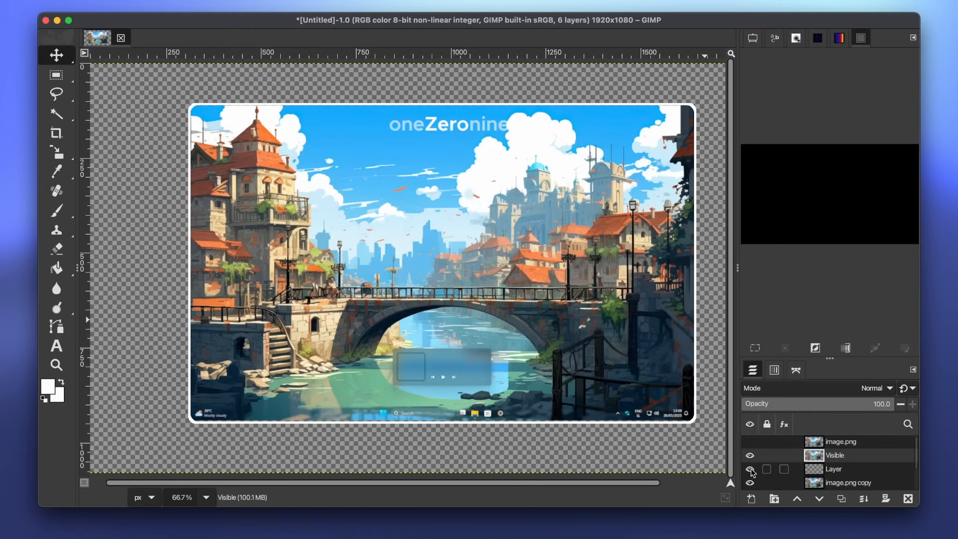
{"action": "left_click", "coordinate": [750, 482]}
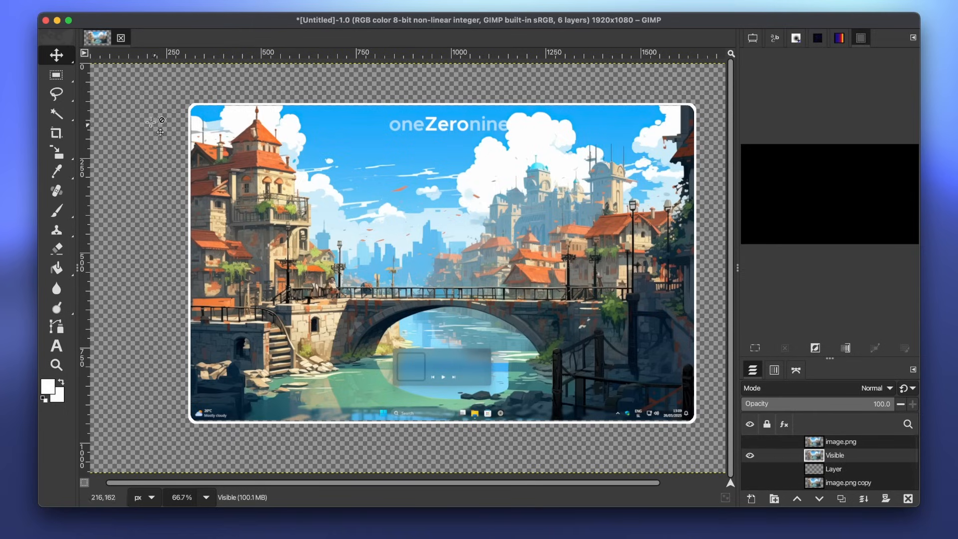
Step: Move the combined Visible layer slightly to the right on the canvas
{"action": "left_click", "coordinate": [206, 497]}
{"action": "left_click", "coordinate": [203, 448]}
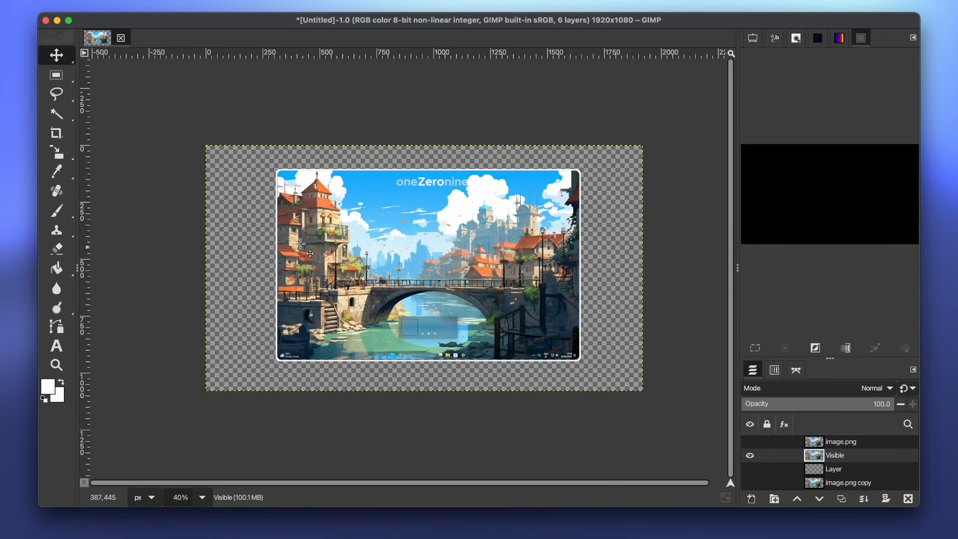
{"action": "left_click_drag", "start_coordinate": [376, 224], "coordinate": [383, 225]}
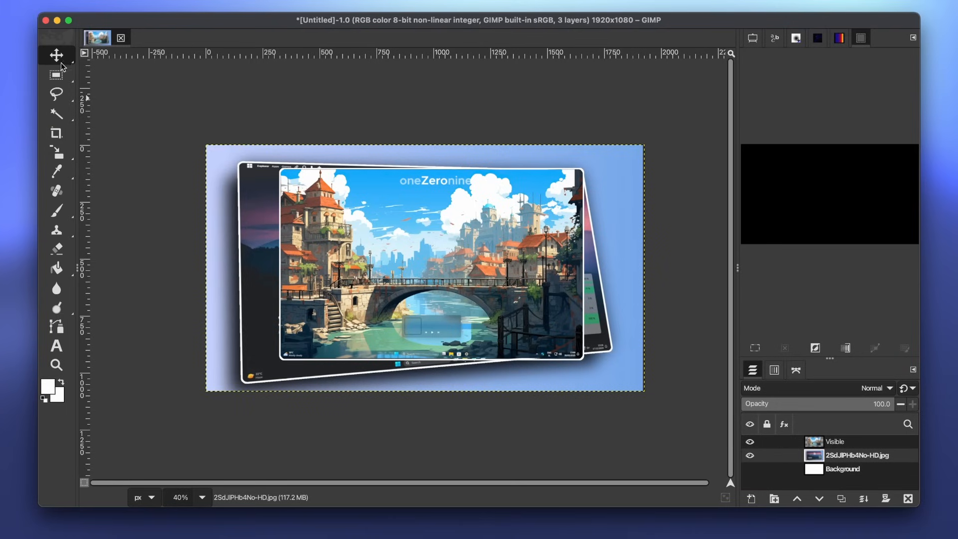
Step: Start a Perspective transform on the Visible layer and pull its two left corners outward to match the tilted screenshot underneath
{"action": "mouse_move", "coordinate": [59, 152]}
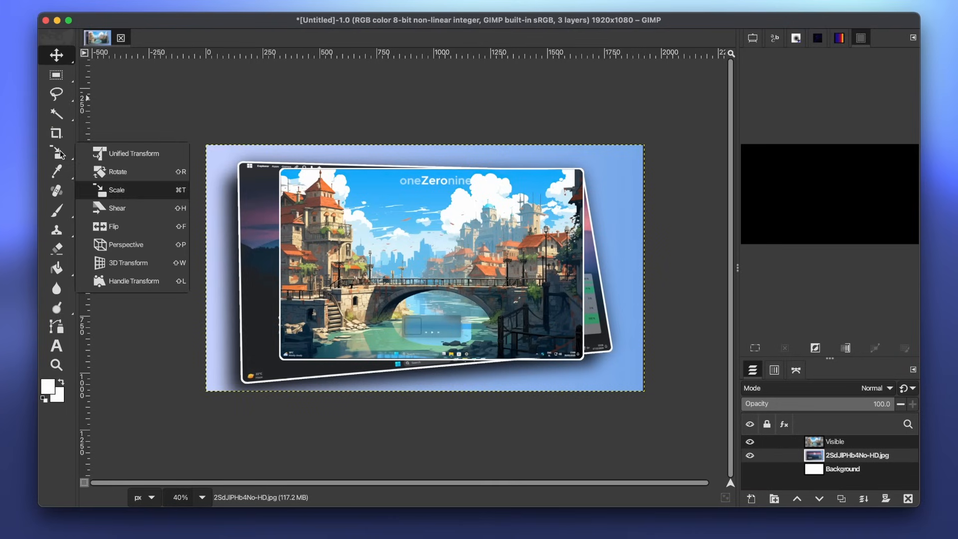
{"action": "left_click", "coordinate": [845, 443]}
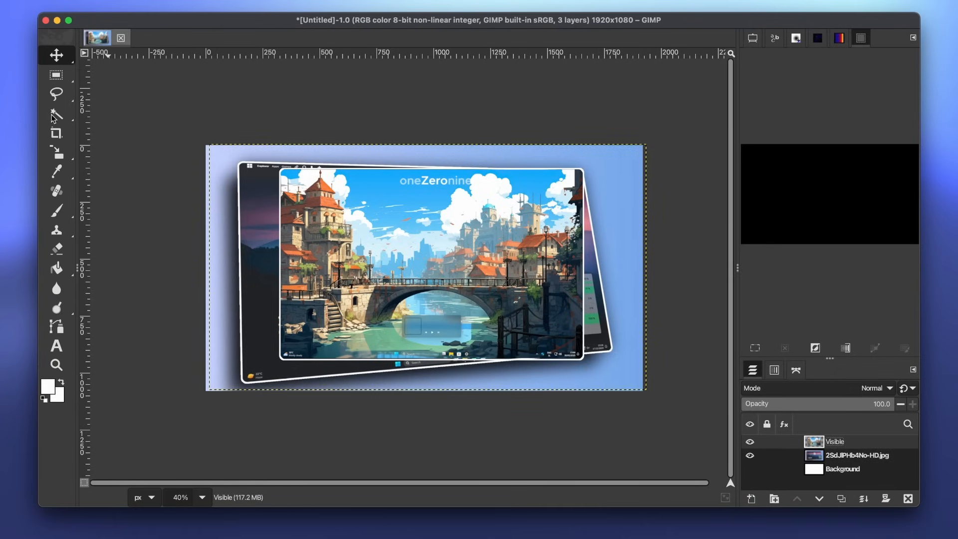
{"action": "mouse_move", "coordinate": [59, 147]}
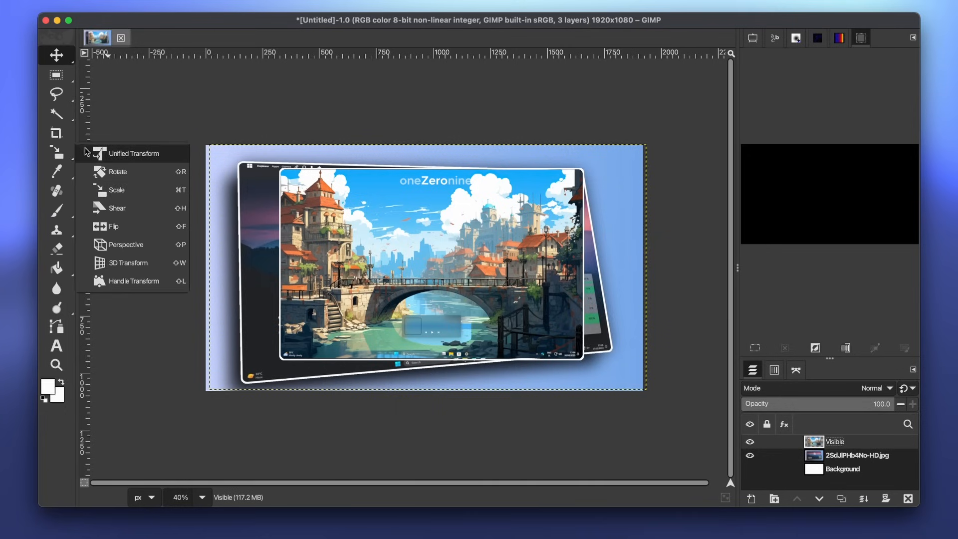
{"action": "left_click", "coordinate": [141, 245]}
{"action": "left_click", "coordinate": [211, 148]}
{"action": "left_click_drag", "start_coordinate": [207, 147], "coordinate": [149, 132]}
{"action": "left_click_drag", "start_coordinate": [210, 389], "coordinate": [150, 422]}
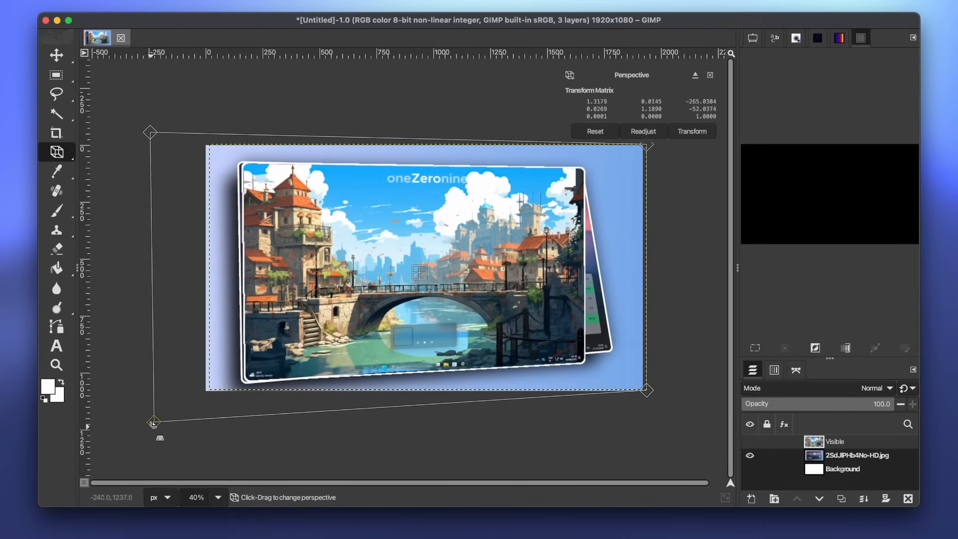
Step: Fit the Visible layer's right corners to the tilted frame, refine its left corners and apply the perspective transform
{"action": "mouse_move", "coordinate": [646, 146]}
{"action": "left_mouse_down"}
{"action": "mouse_move", "coordinate": [649, 154]}
{"action": "mouse_move", "coordinate": [640, 149]}
{"action": "left_mouse_up"}
{"action": "left_click_drag", "start_coordinate": [646, 389], "coordinate": [676, 376]}
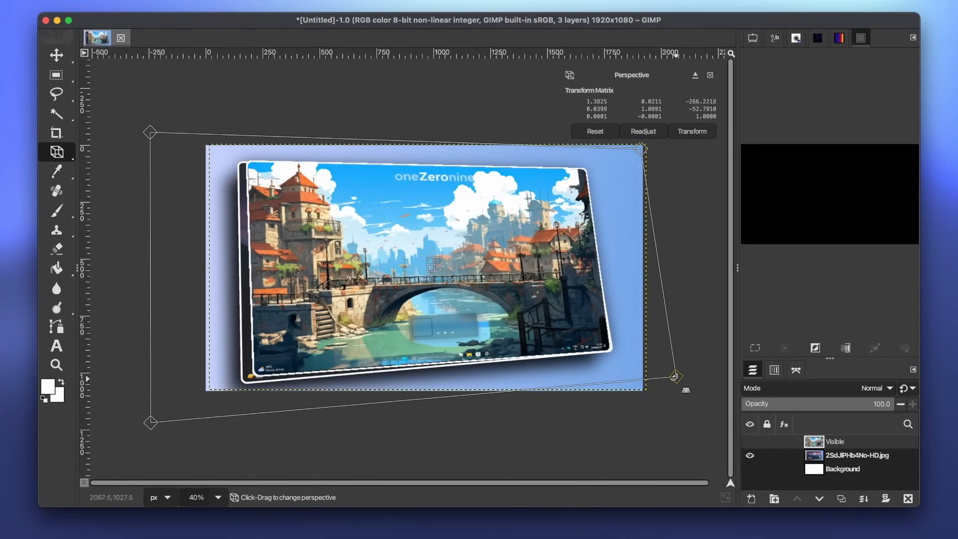
{"action": "left_click_drag", "start_coordinate": [151, 424], "coordinate": [132, 433]}
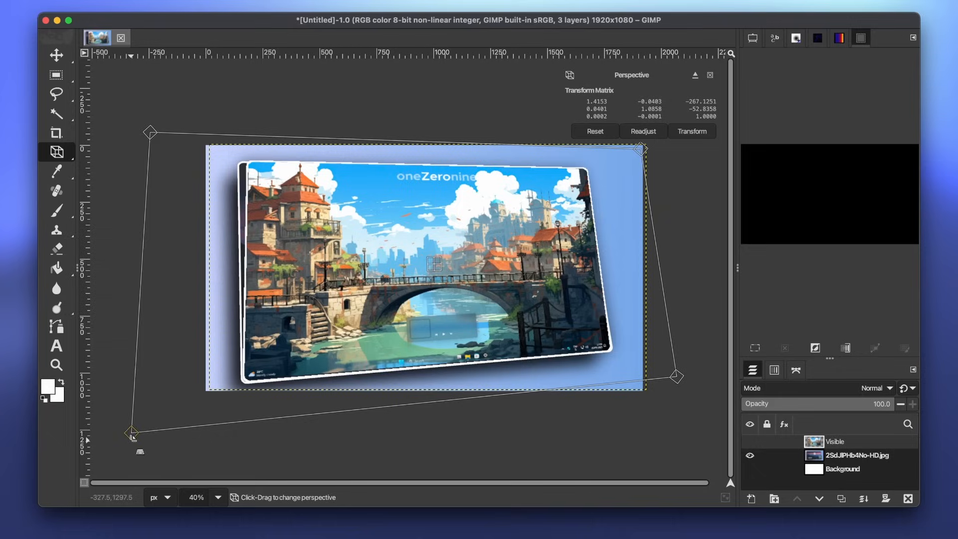
{"action": "left_click_drag", "start_coordinate": [150, 132], "coordinate": [138, 132]}
{"action": "key", "text": "Return"}
{"action": "key", "text": "m"}
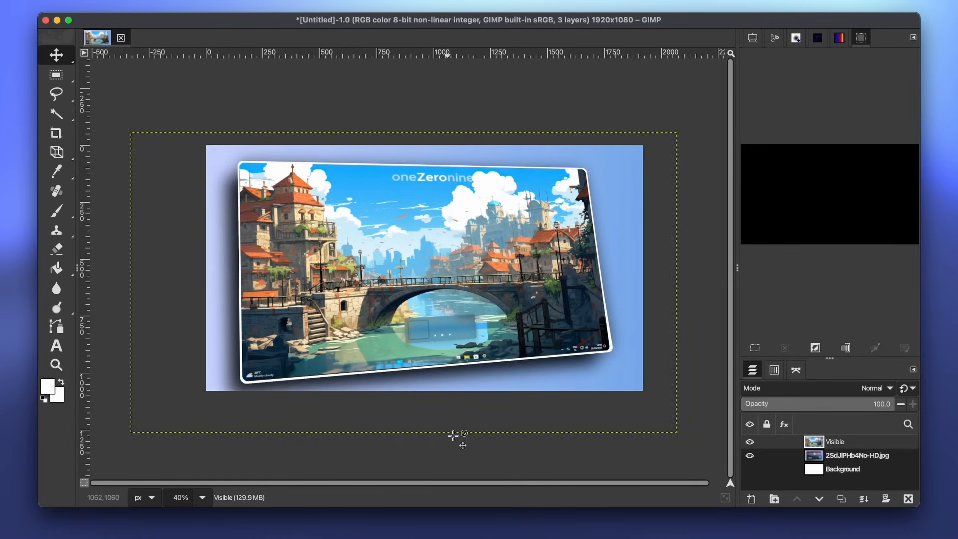
Step: Switch to ChatGPT, ask "how can i add shadow to an image in gimp?" and read the Drop Shadow method
{"action": "left_click", "coordinate": [451, 532]}
{"action": "type", "text": "how can i add shadow to an imag"}
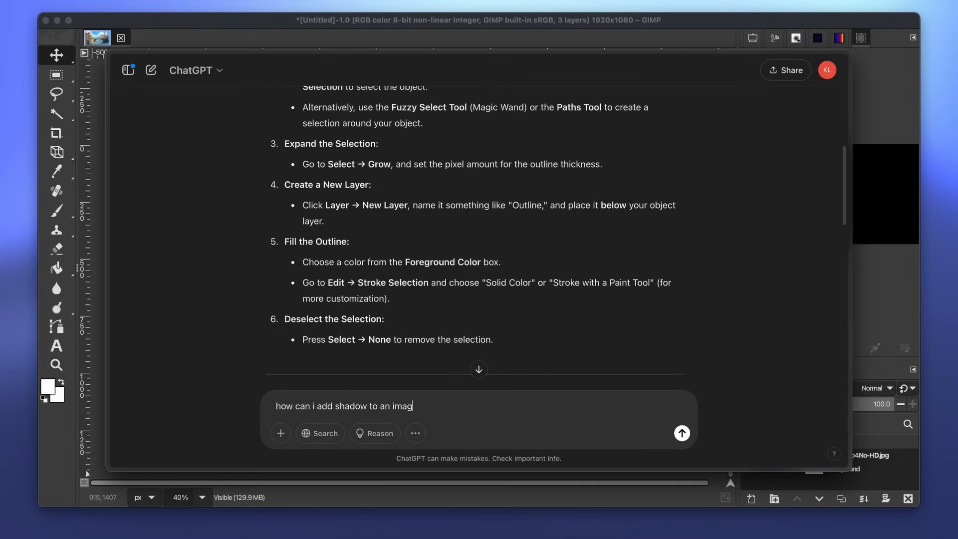
{"action": "type", "text": "e in gimp?"}
{"action": "key", "text": "Return"}
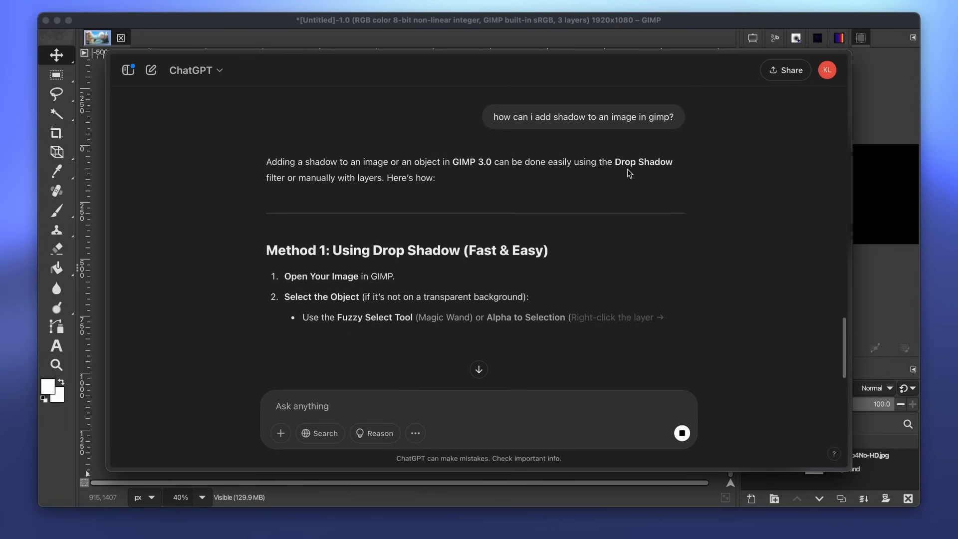
{"action": "scroll", "coordinate": [461, 207], "scroll_direction": "down", "scroll_amount": 2}
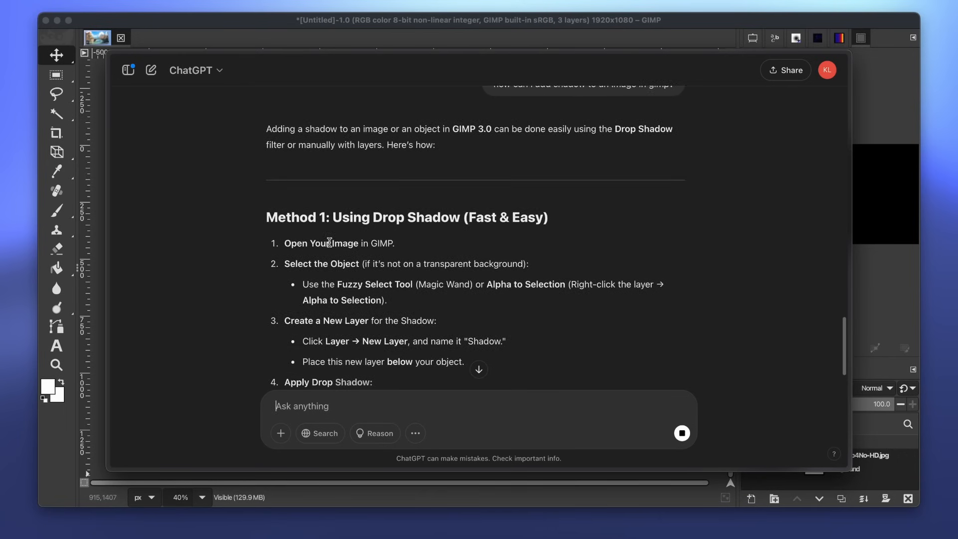
Step: Read the Drop Shadow settings and the start of the manual method in ChatGPT, and return to GIMP
{"action": "scroll", "coordinate": [367, 247], "scroll_direction": "down", "scroll_amount": 2}
{"action": "scroll", "coordinate": [396, 257], "scroll_direction": "down", "scroll_amount": 1}
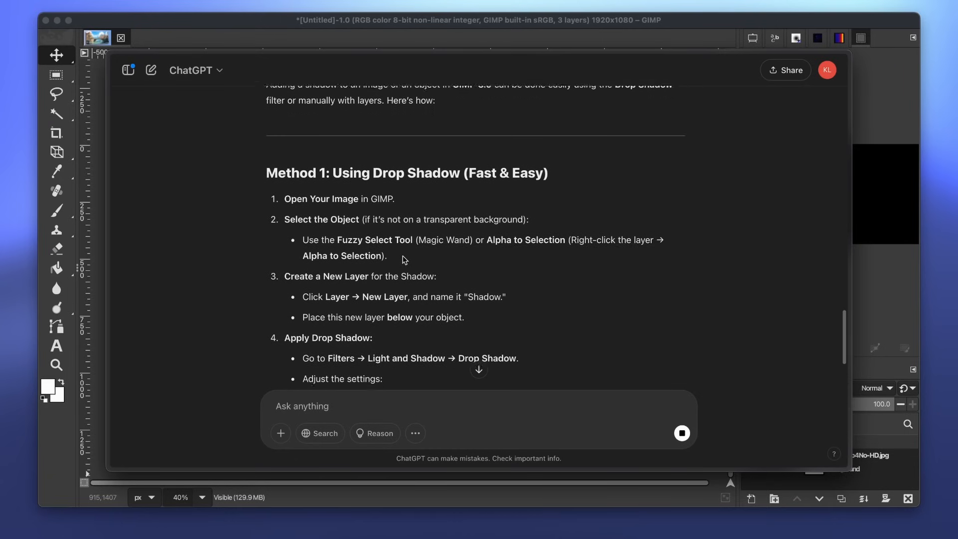
{"action": "scroll", "coordinate": [389, 235], "scroll_direction": "down", "scroll_amount": 1}
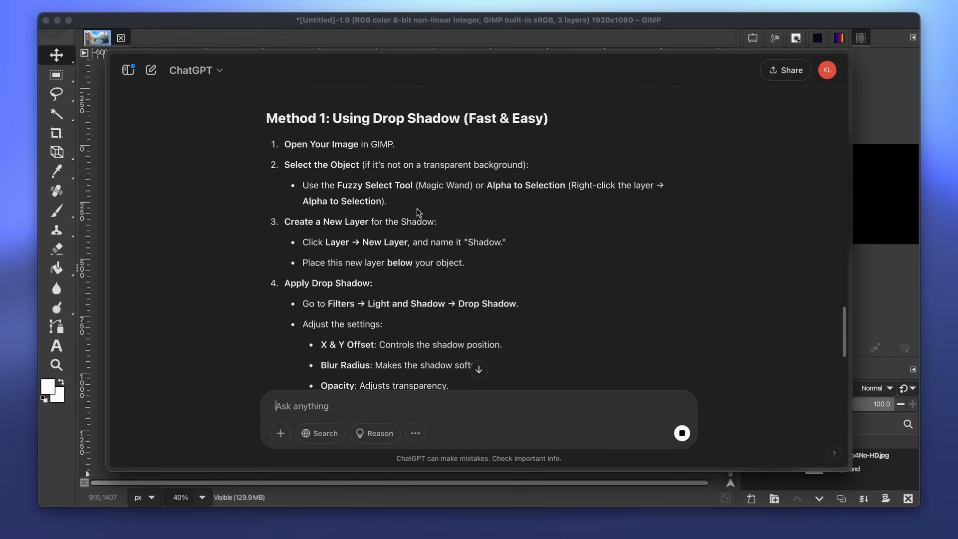
{"action": "scroll", "coordinate": [435, 212], "scroll_direction": "down", "scroll_amount": 10}
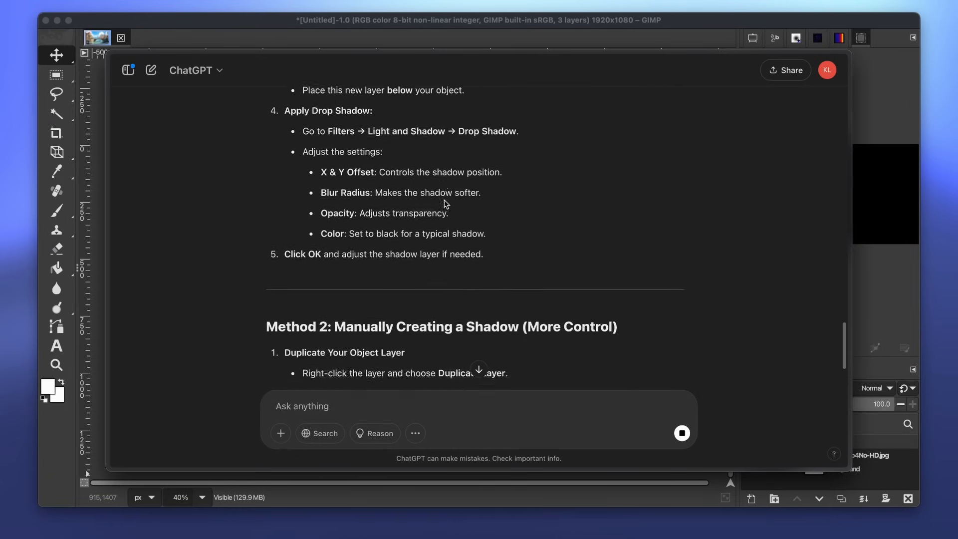
{"action": "left_click", "coordinate": [287, 33]}
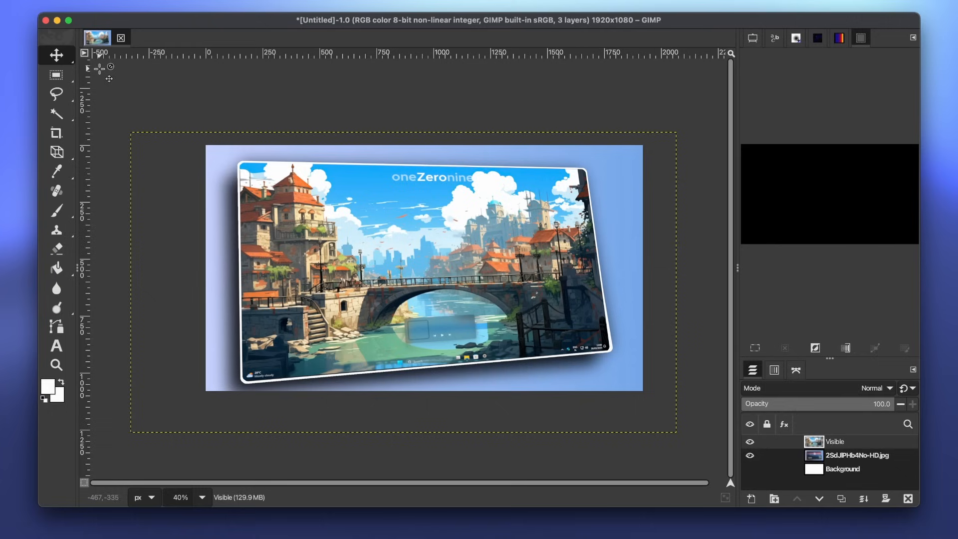
Step: Start a Drop Shadow filter on the Visible layer, hide the 2SdJIPHb4No-HD.jpg layer and show the white Background layer
{"action": "left_click_drag", "start_coordinate": [325, 196], "coordinate": [326, 196]}
{"action": "left_click", "coordinate": [292, 1]}
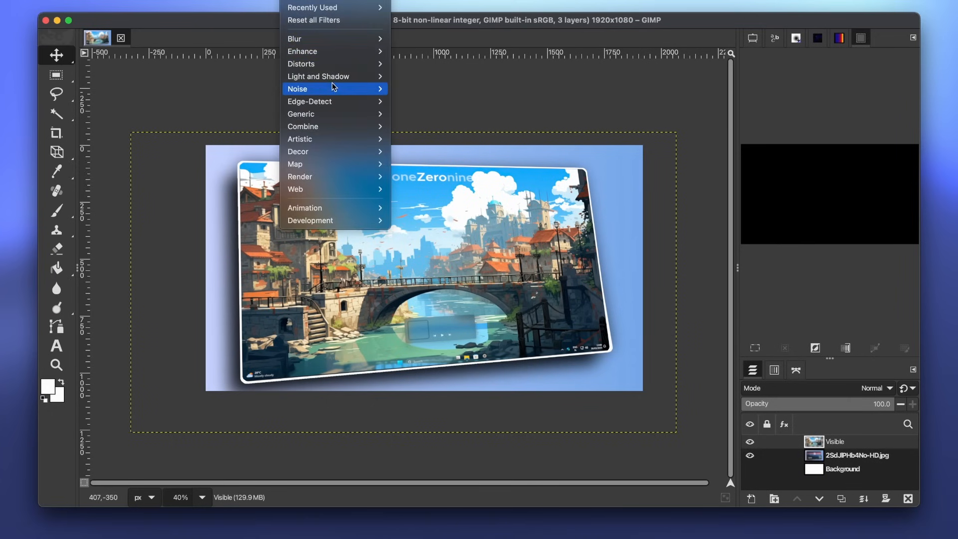
{"action": "mouse_move", "coordinate": [329, 78]}
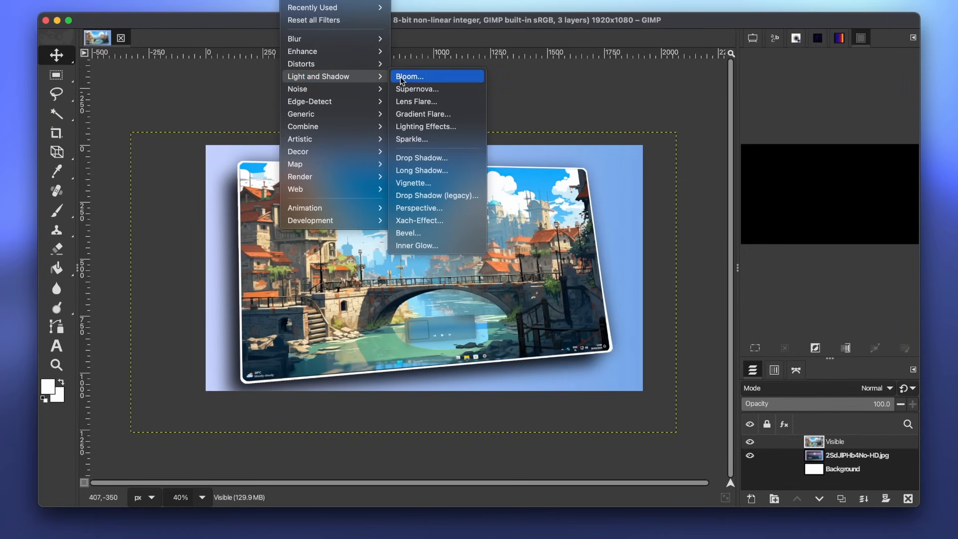
{"action": "left_click", "coordinate": [429, 157]}
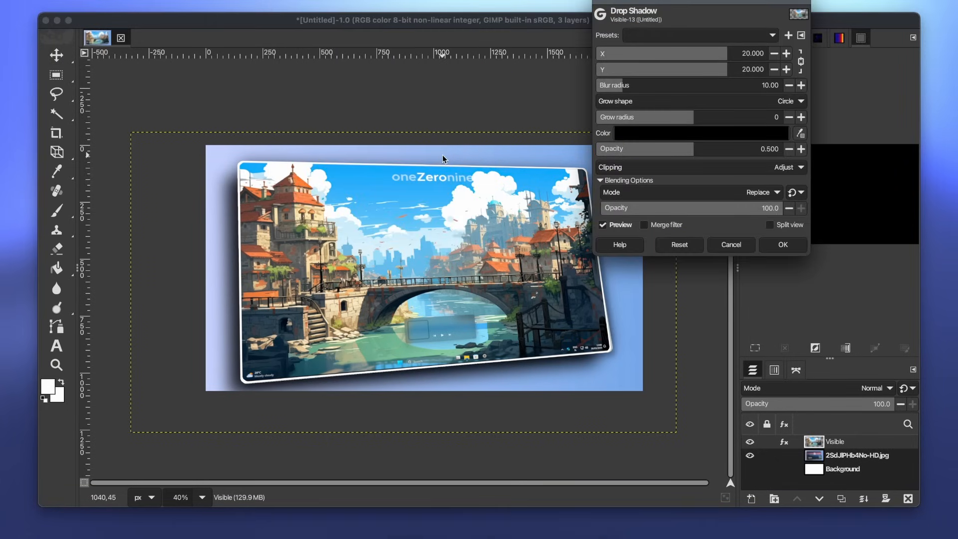
{"action": "left_click", "coordinate": [750, 456]}
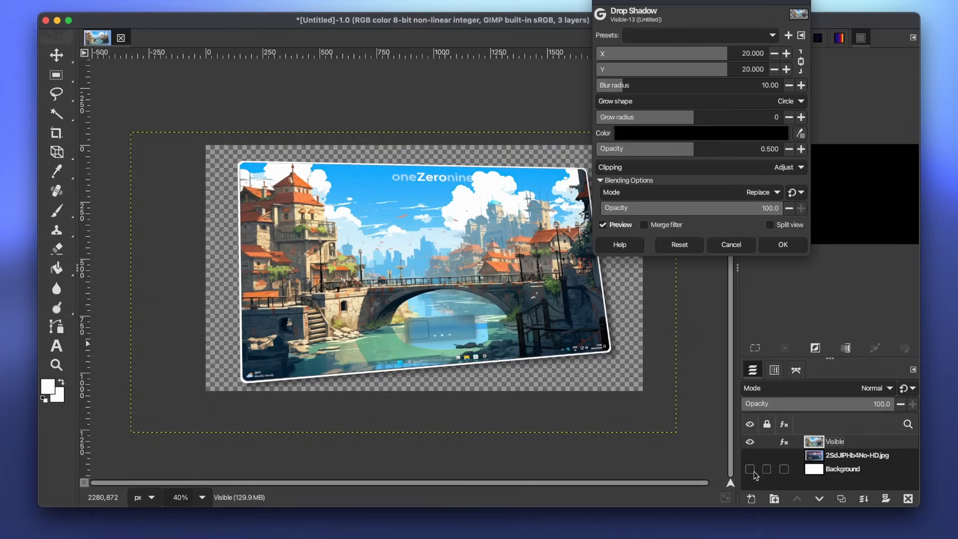
{"action": "left_click", "coordinate": [750, 469]}
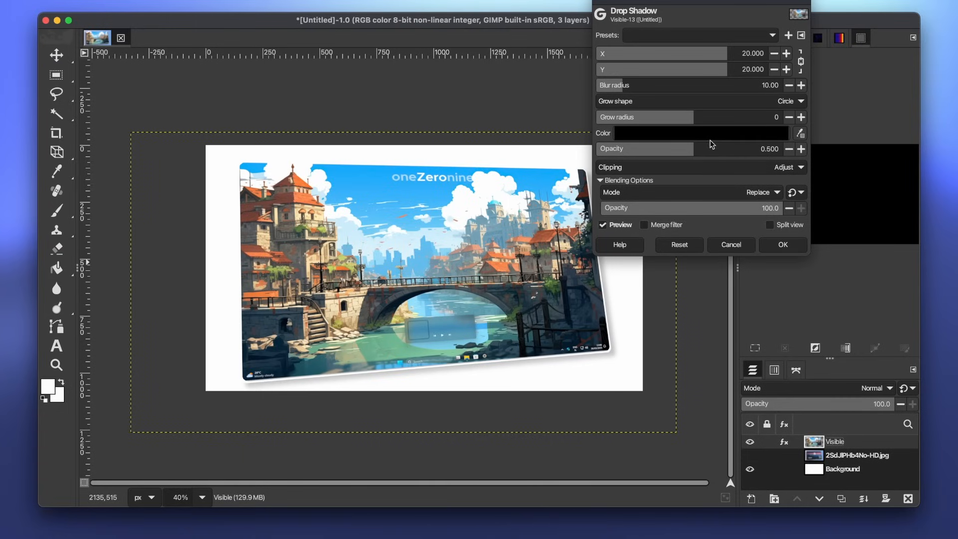
Step: Set the drop shadow's X offset to -24.775, Y offset to 44.152, blur radius to 12.08 and opacity to 0.969, and apply it
{"action": "left_click_drag", "start_coordinate": [732, 53], "coordinate": [773, 59]}
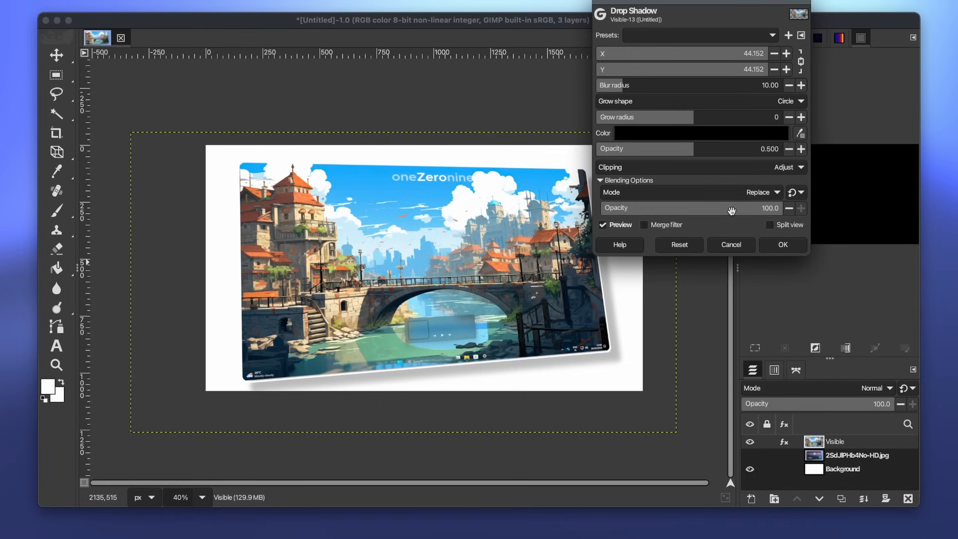
{"action": "left_click", "coordinate": [699, 135]}
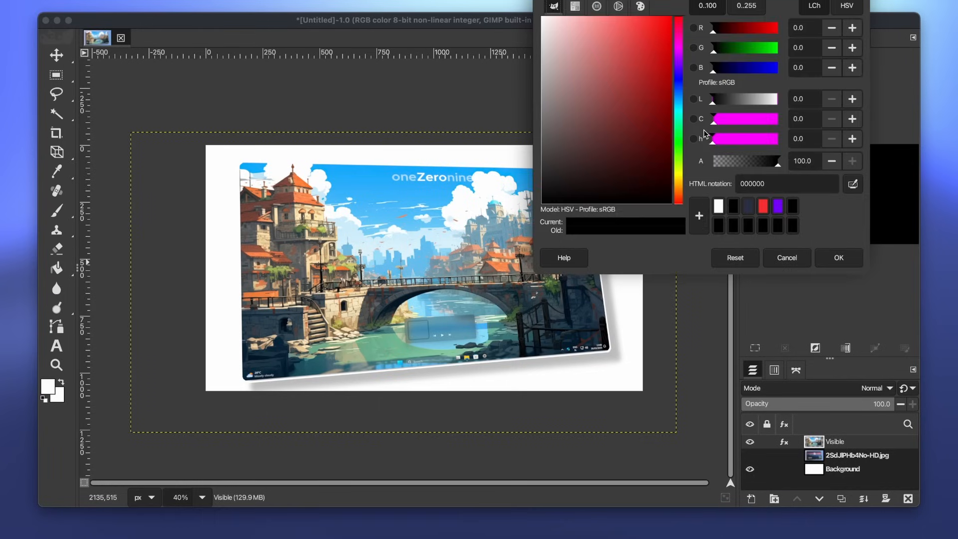
{"action": "key", "text": "Escape"}
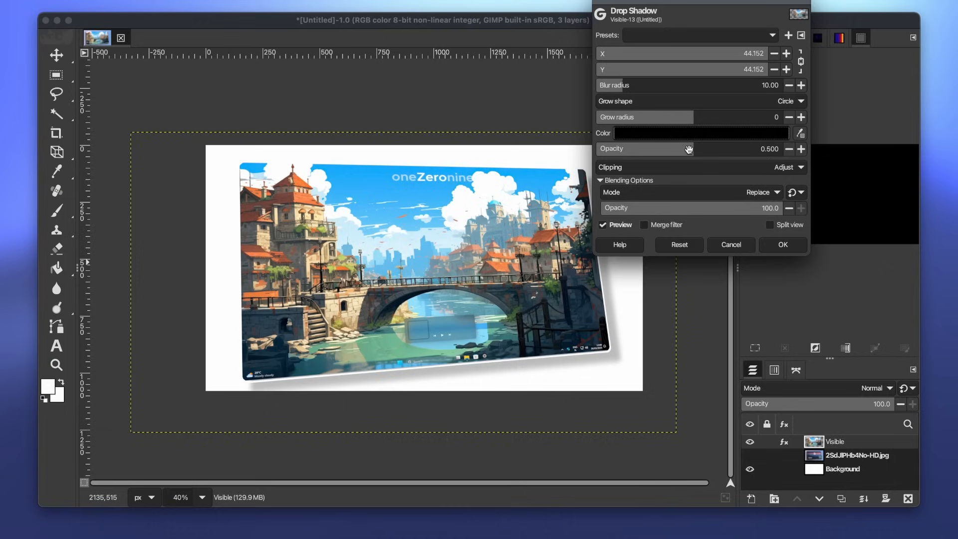
{"action": "left_click_drag", "start_coordinate": [702, 148], "coordinate": [662, 86]}
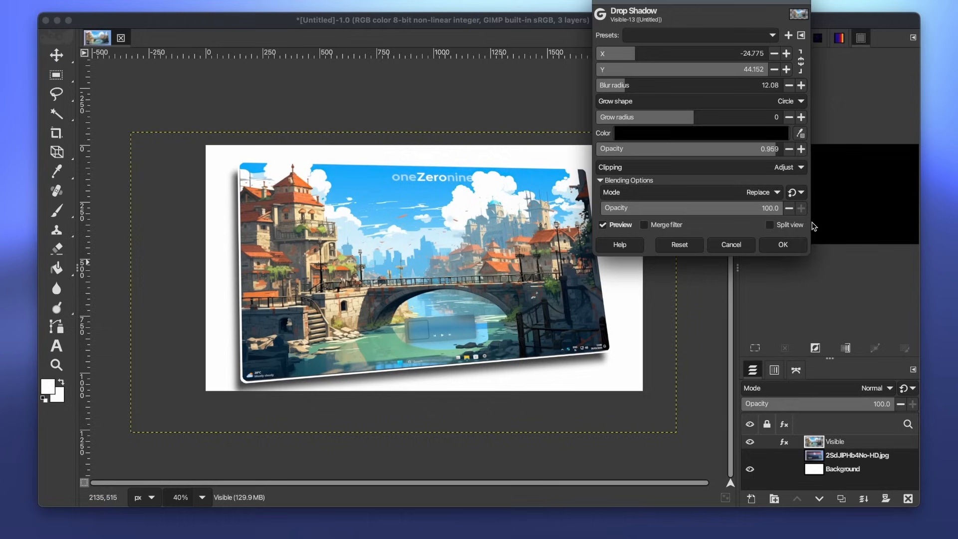
{"action": "left_click", "coordinate": [779, 247]}
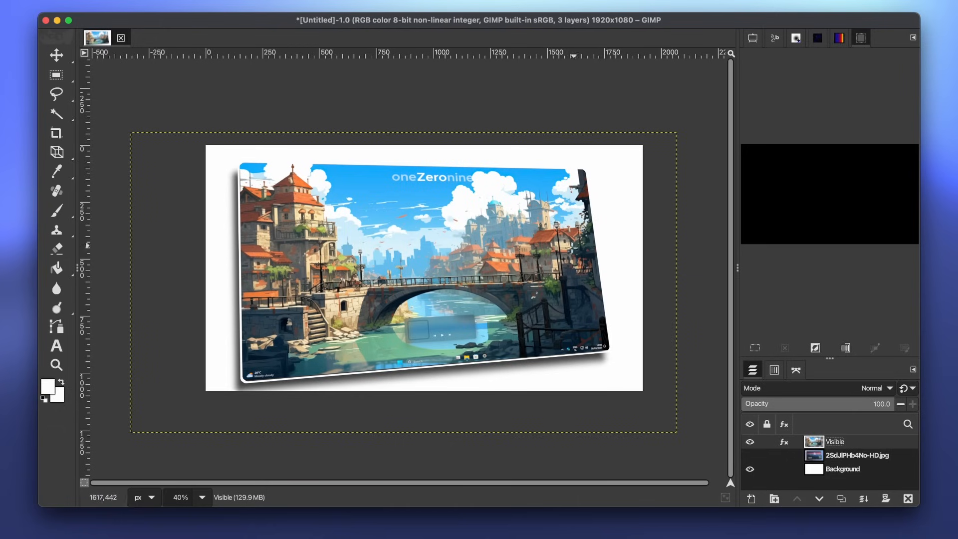
Step: Draw a horizontal gradient about 2177 px long across the Background layer, starting at about X -95, Y 485
{"action": "left_click", "coordinate": [838, 471]}
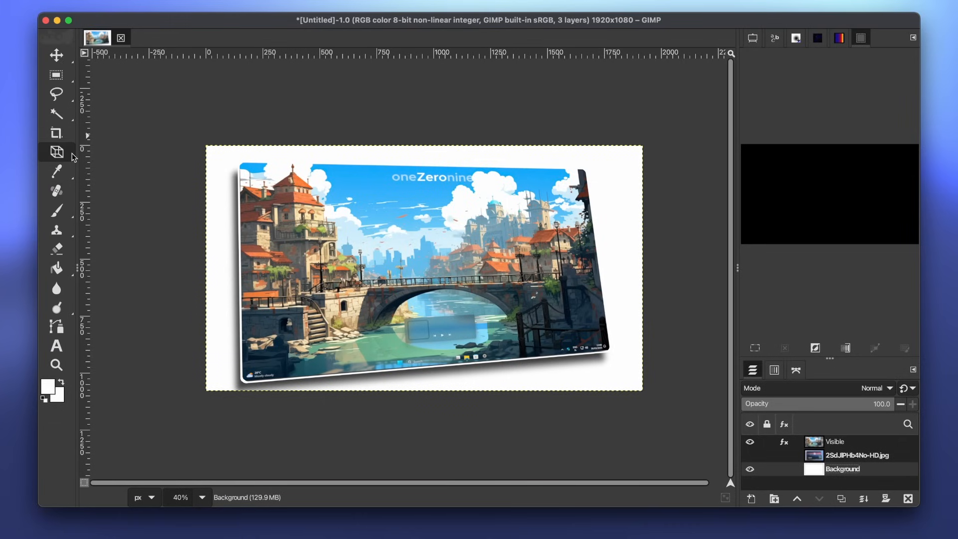
{"action": "mouse_move", "coordinate": [73, 158]}
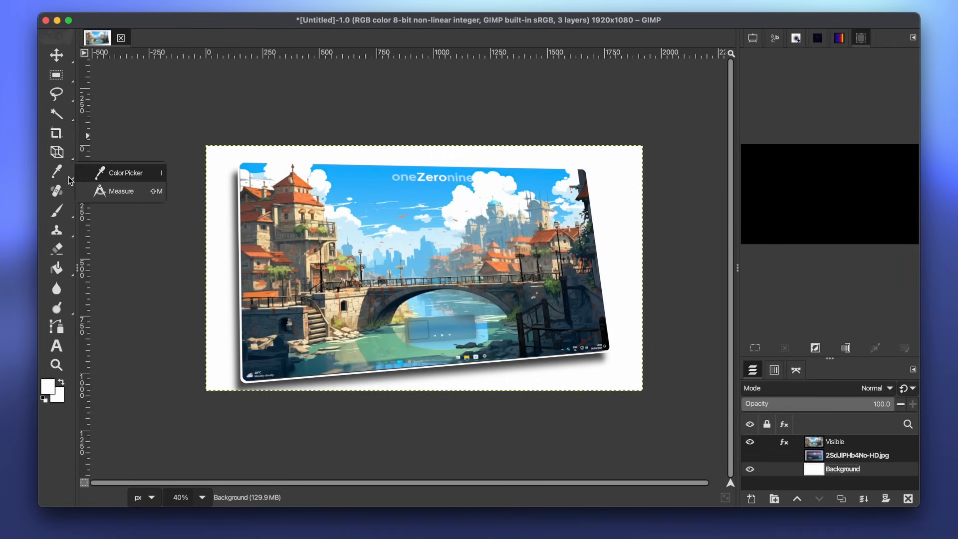
{"action": "mouse_move", "coordinate": [70, 213]}
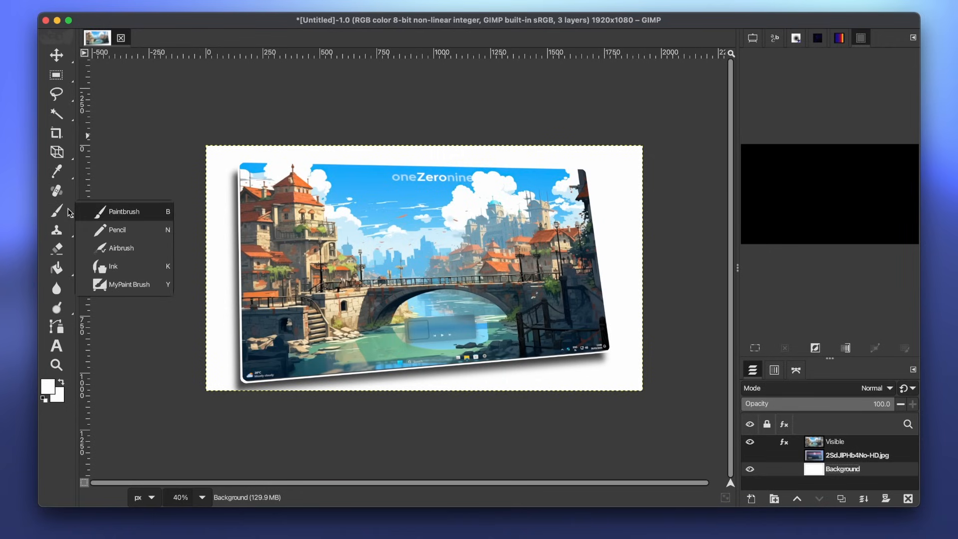
{"action": "mouse_move", "coordinate": [70, 268]}
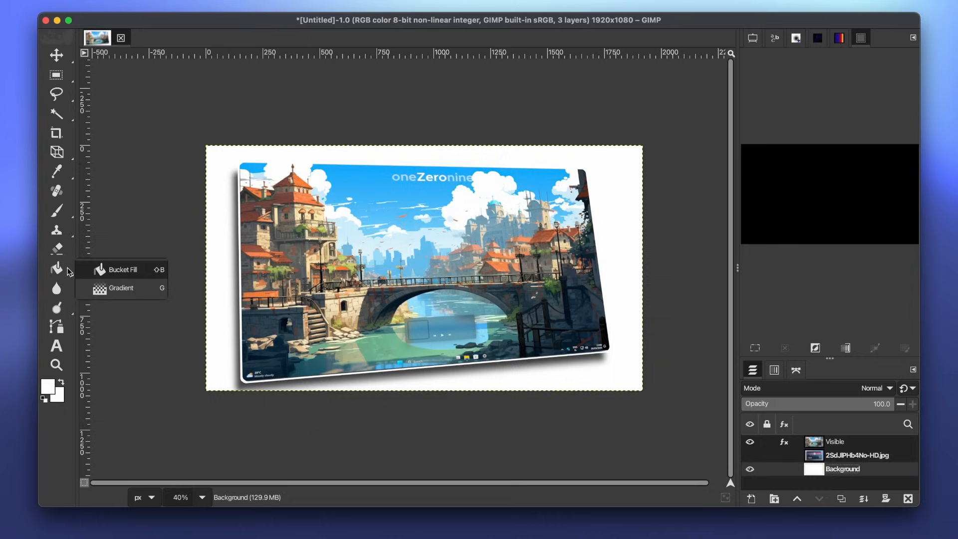
{"action": "left_click", "coordinate": [115, 291]}
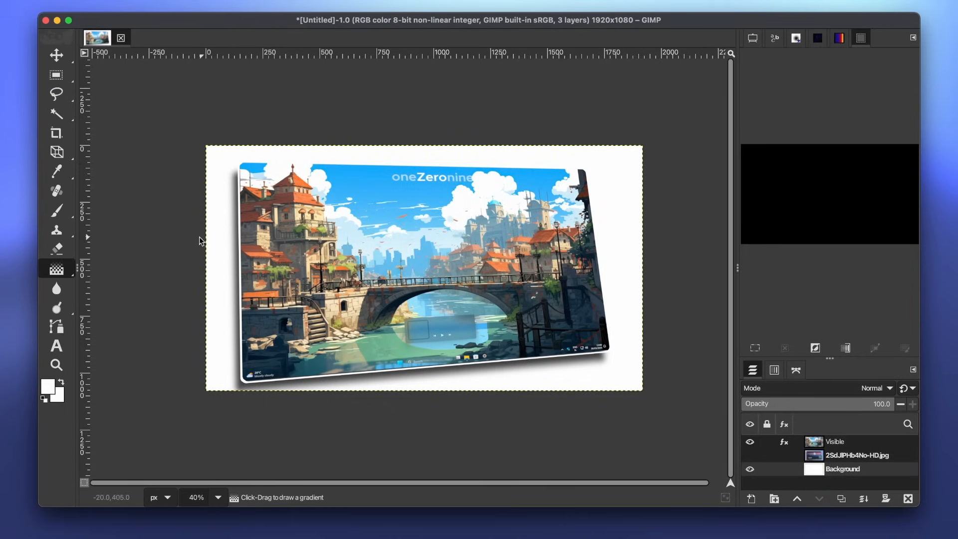
{"action": "left_click_drag", "start_coordinate": [172, 248], "coordinate": [680, 254]}
{"action": "left_click_drag", "start_coordinate": [172, 248], "coordinate": [184, 255]}
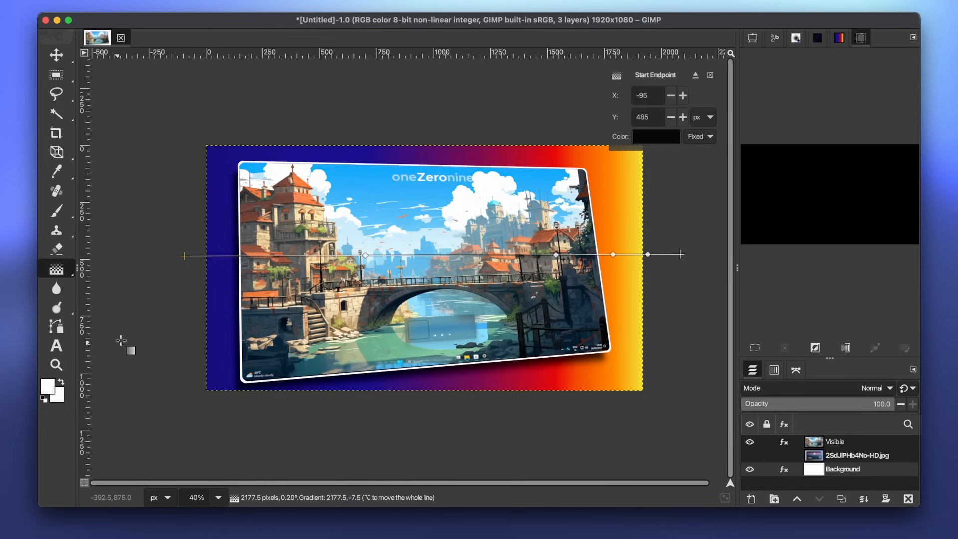
Step: Inspect the Background layer's gradient effect and the first midpoint on the gradient line
{"action": "right_click", "coordinate": [185, 256]}
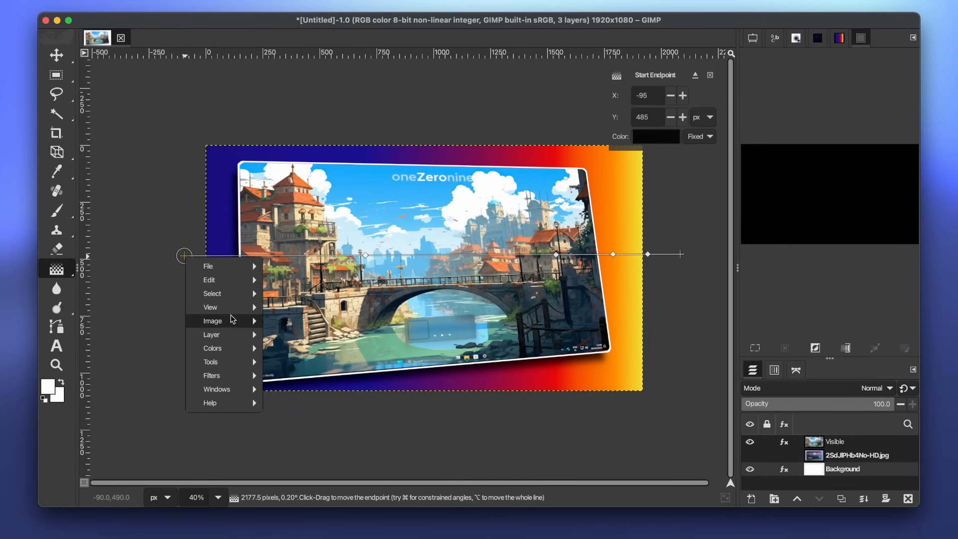
{"action": "mouse_move", "coordinate": [215, 348]}
{"action": "key", "text": "Escape"}
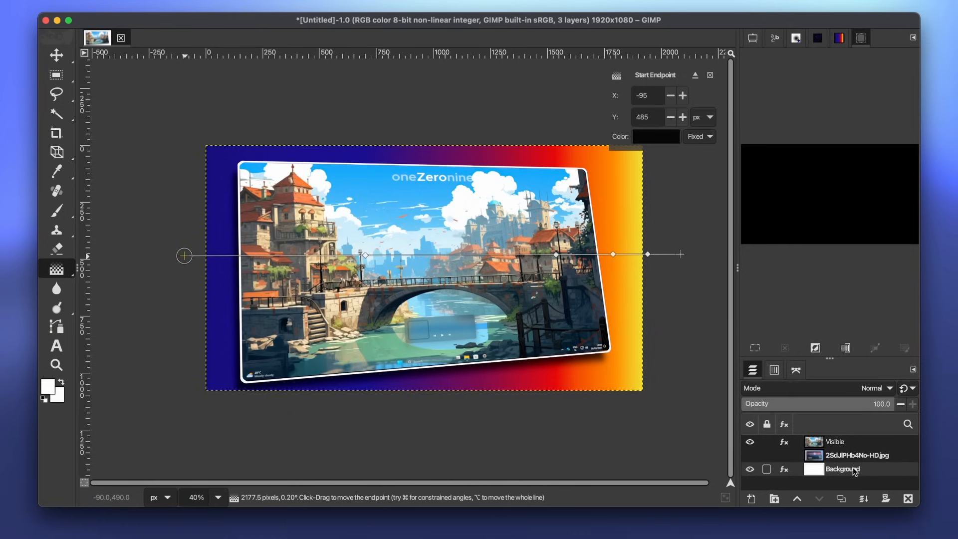
{"action": "left_click", "coordinate": [784, 470]}
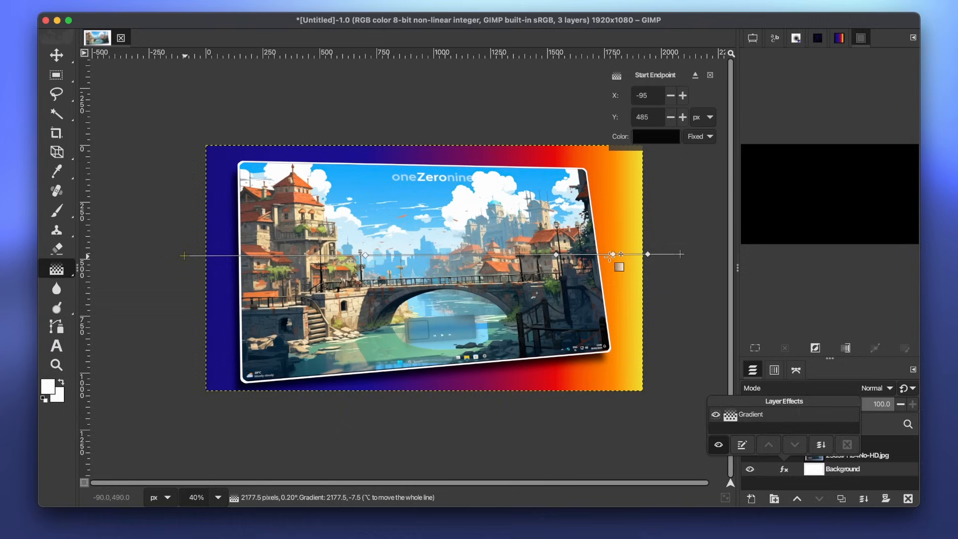
{"action": "left_click", "coordinate": [608, 257]}
{"action": "left_click", "coordinate": [210, 255]}
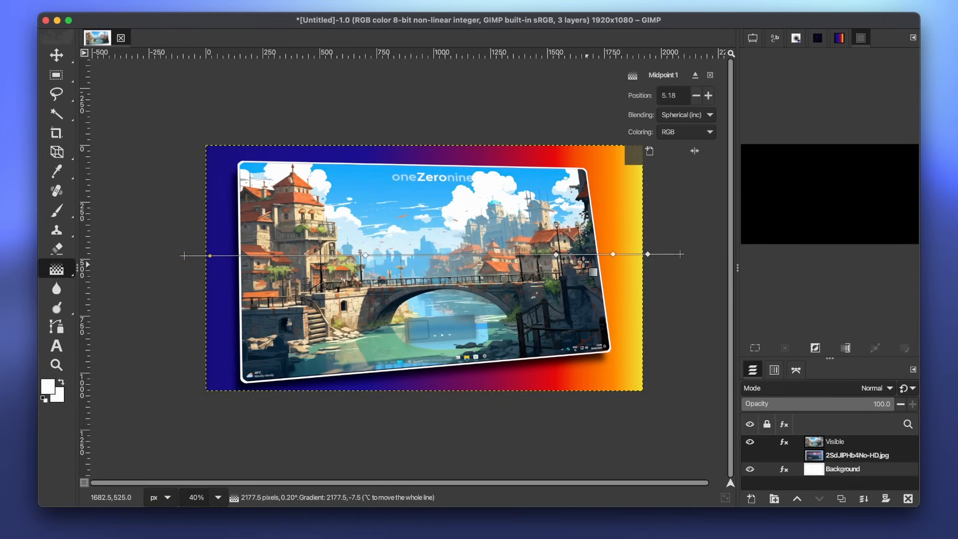
Step: Recolor the gradient's red stop at position 74.96 to light blue 88deff
{"action": "left_click", "coordinate": [555, 255]}
{"action": "left_click", "coordinate": [661, 115]}
{"action": "left_click_drag", "start_coordinate": [424, 119], "coordinate": [636, 117]}
{"action": "left_click_drag", "start_coordinate": [593, 192], "coordinate": [479, 143]}
{"action": "left_click_drag", "start_coordinate": [610, 119], "coordinate": [182, 60]}
{"action": "left_click_drag", "start_coordinate": [240, 133], "coordinate": [244, 179]}
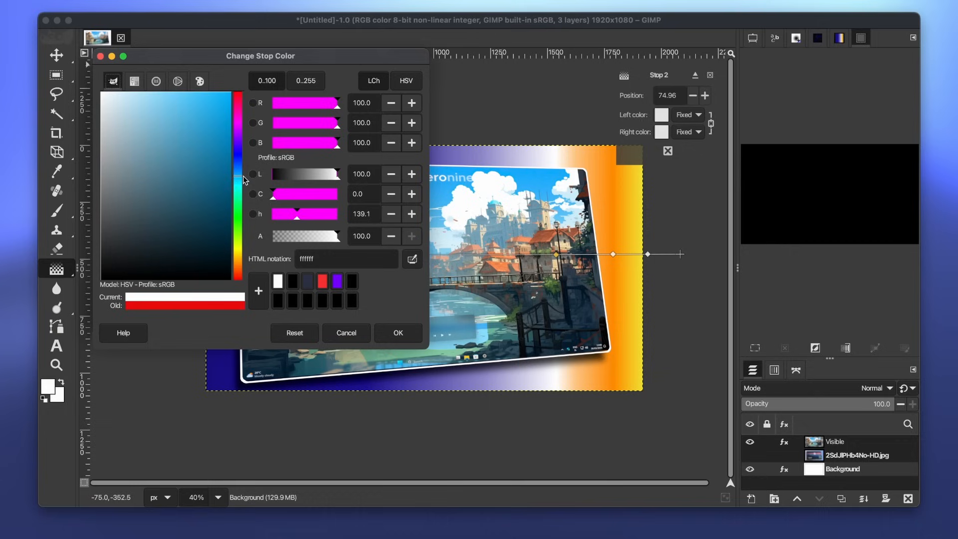
{"action": "left_click_drag", "start_coordinate": [170, 111], "coordinate": [160, 92]}
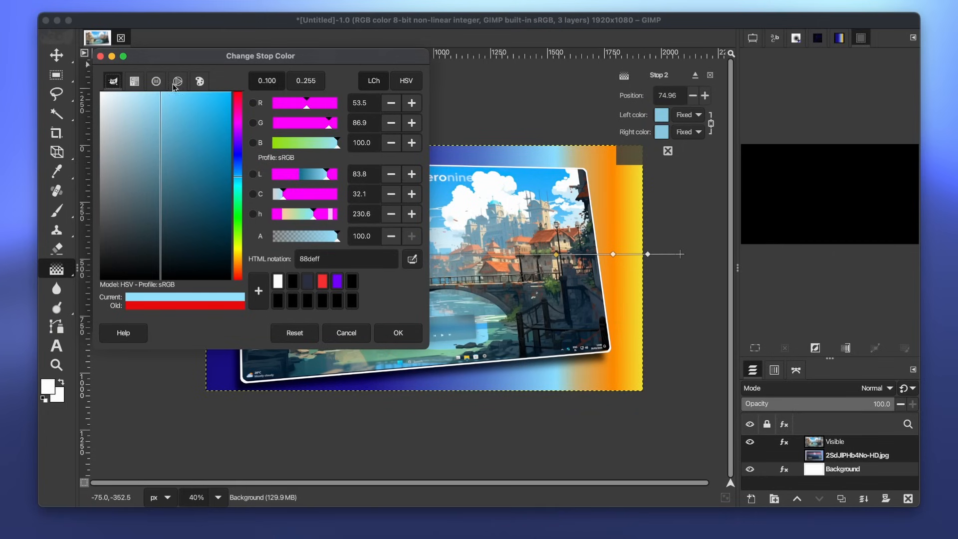
Step: Recolor the orange gradient stop at position 86.57 to light cyan and move the gradient's end endpoint to about X 2255, Y 478
{"action": "left_click", "coordinate": [613, 255]}
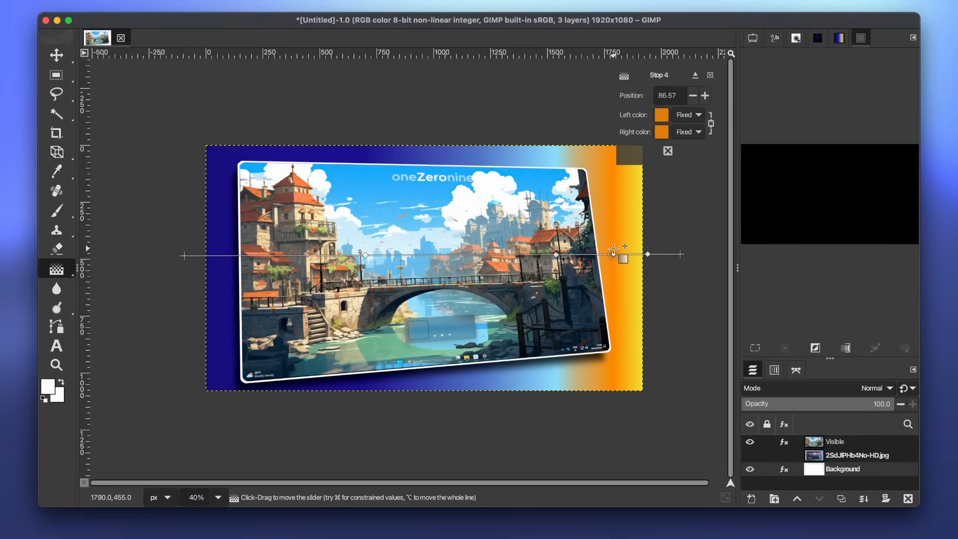
{"action": "left_click", "coordinate": [663, 117]}
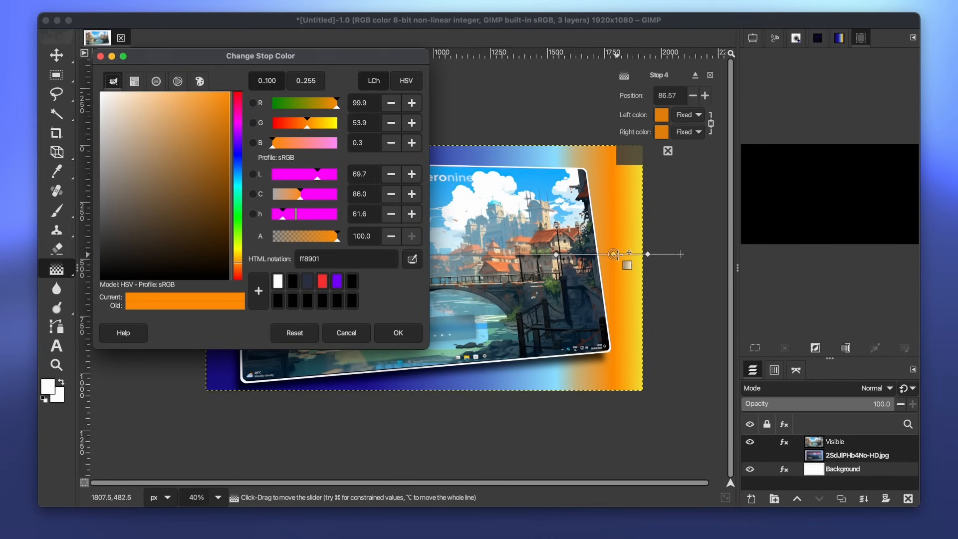
{"action": "left_click", "coordinate": [614, 255]}
{"action": "left_click", "coordinate": [614, 254]}
{"action": "right_click", "coordinate": [613, 254]}
{"action": "left_click", "coordinate": [664, 117]}
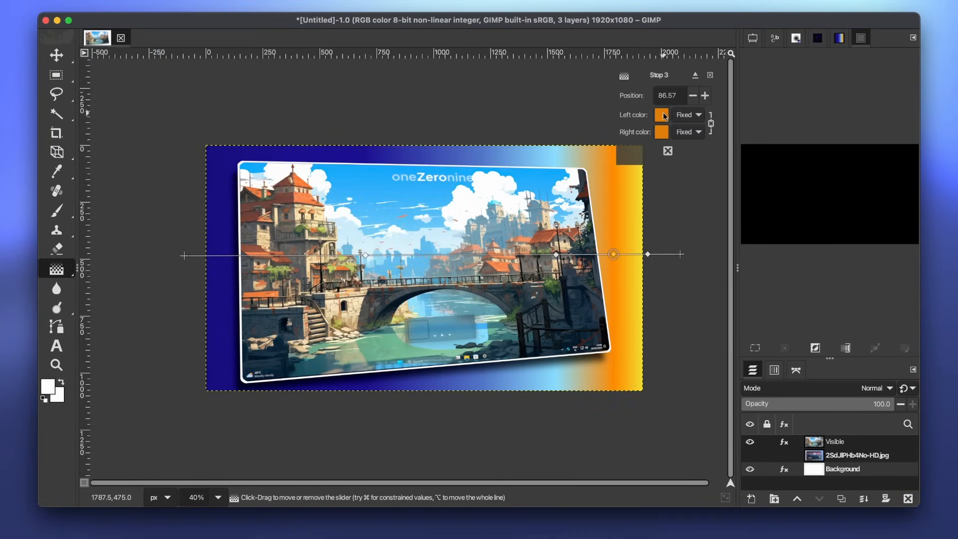
{"action": "left_click", "coordinate": [665, 116]}
{"action": "left_click", "coordinate": [240, 176]}
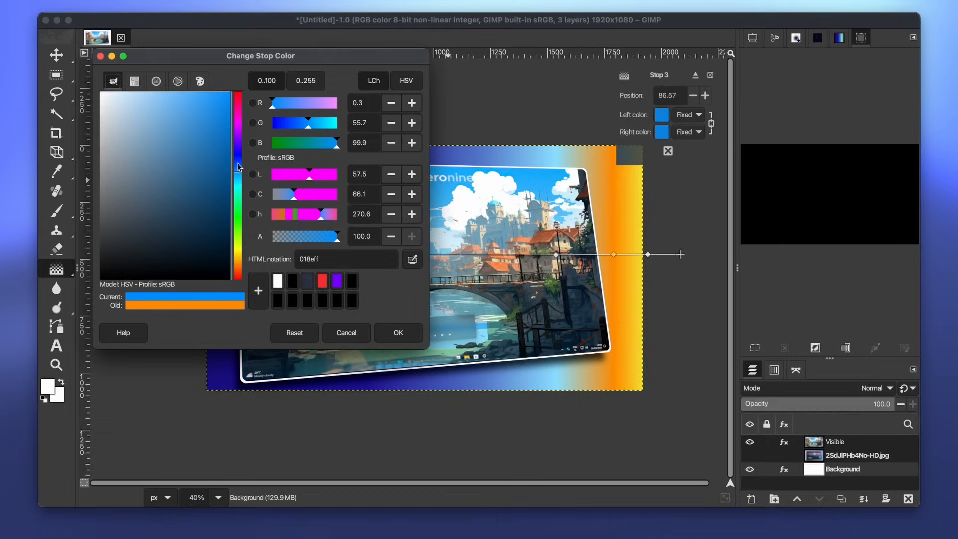
{"action": "left_click_drag", "start_coordinate": [239, 176], "coordinate": [241, 182]}
{"action": "mouse_move", "coordinate": [195, 113]}
{"action": "left_mouse_down"}
{"action": "mouse_move", "coordinate": [177, 90]}
{"action": "mouse_move", "coordinate": [225, 83]}
{"action": "mouse_move", "coordinate": [181, 83]}
{"action": "left_mouse_up"}
{"action": "left_click_drag", "start_coordinate": [680, 254], "coordinate": [720, 254]}
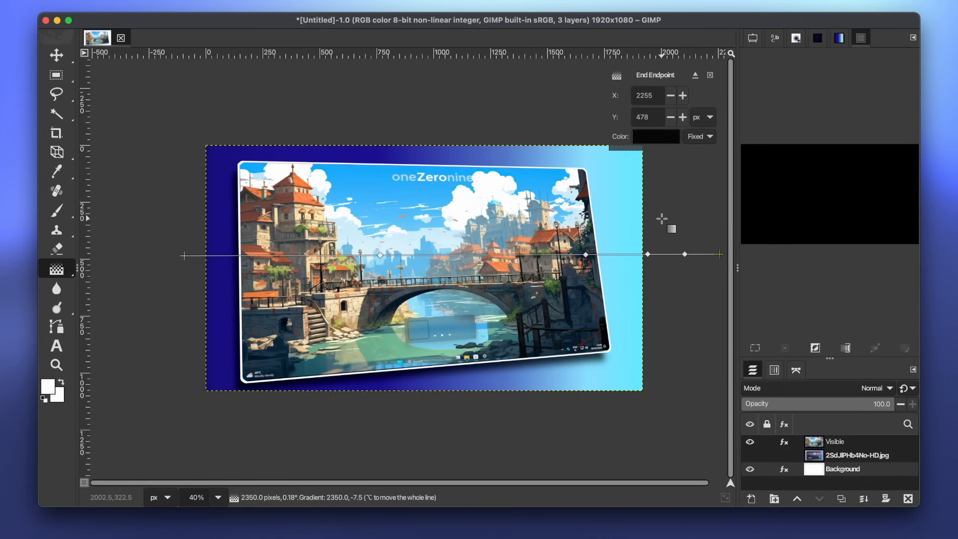
Step: Recolor the dark blue gradient stop at position 36.56 to pale cyan and commit the gradient by switching to the Move tool
{"action": "left_click", "coordinate": [186, 255]}
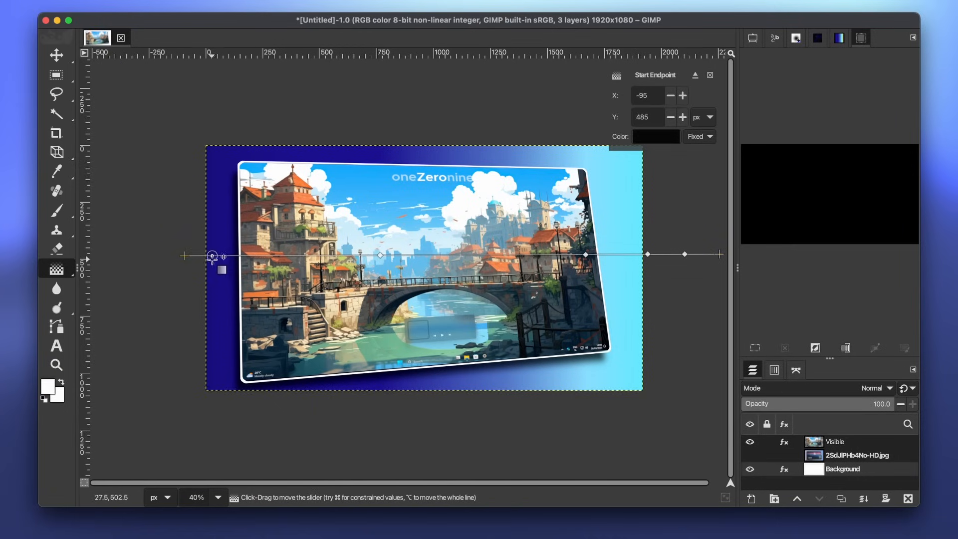
{"action": "left_click", "coordinate": [381, 255]}
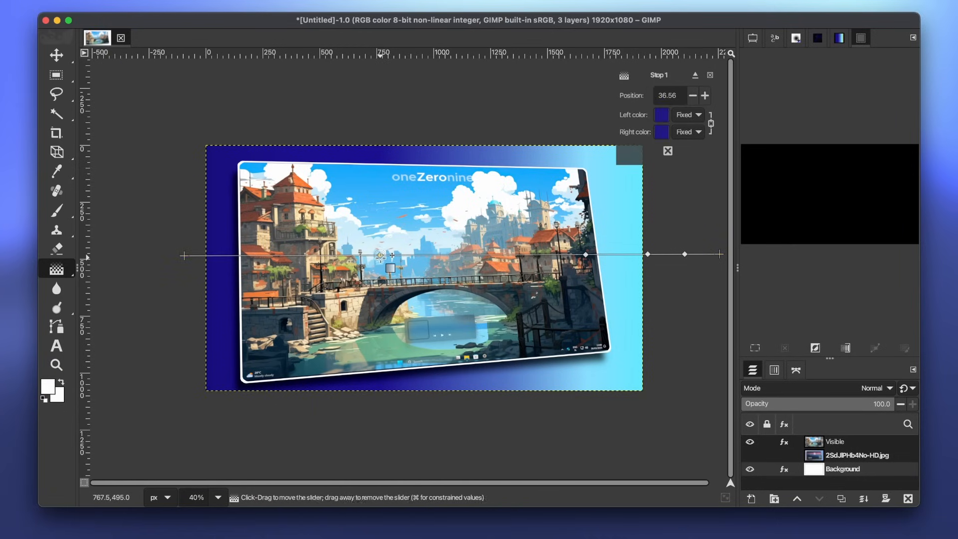
{"action": "left_click", "coordinate": [661, 115]}
{"action": "left_click_drag", "start_coordinate": [240, 166], "coordinate": [241, 180]}
{"action": "left_click_drag", "start_coordinate": [190, 141], "coordinate": [160, 100]}
{"action": "left_click", "coordinate": [397, 332]}
{"action": "left_click", "coordinate": [56, 54]}
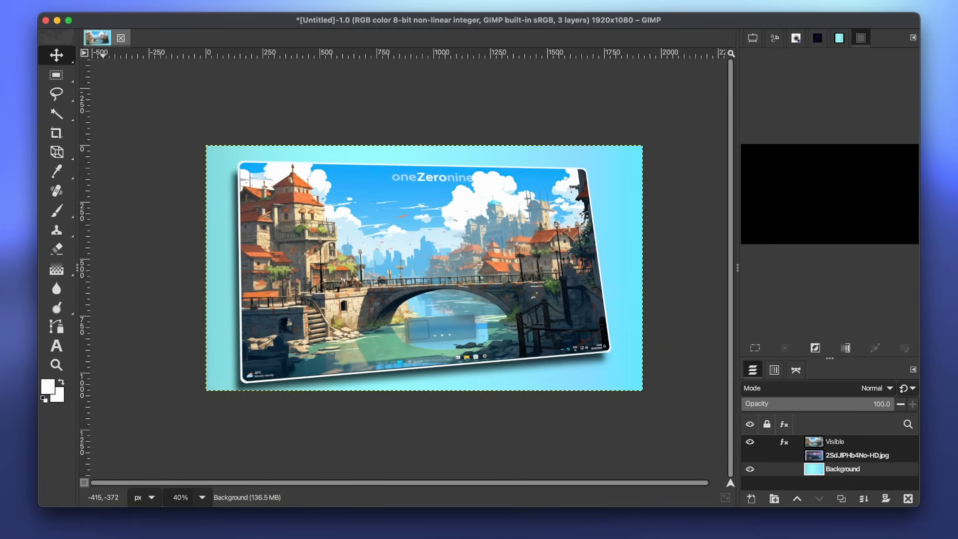
Step: Export the composition as thumbnail.png to the Downloads folder, check the exported picture and return to the canvas
{"action": "left_click", "coordinate": [54, 1]}
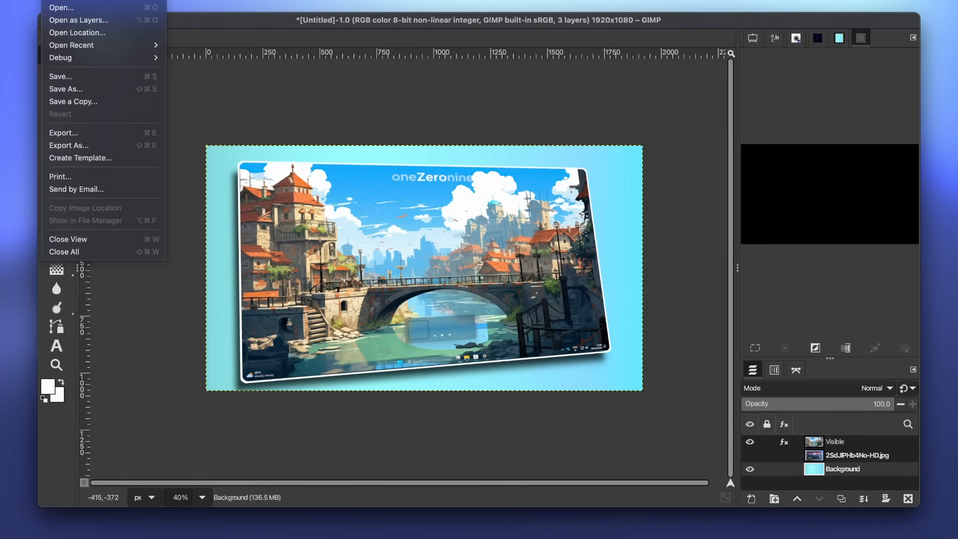
{"action": "left_click", "coordinate": [101, 131]}
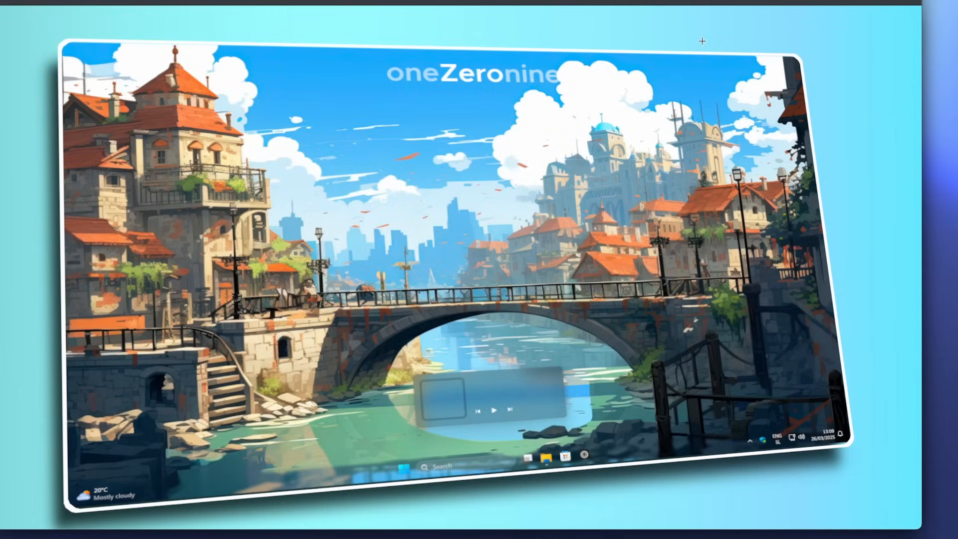
{"action": "scroll", "coordinate": [583, 8], "scroll_direction": "down", "scroll_amount": 3}
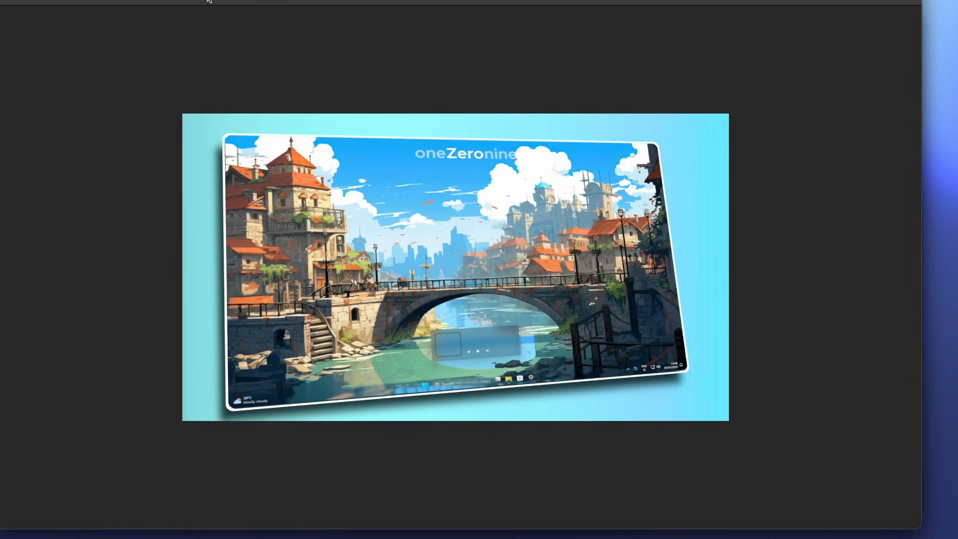
{"action": "left_click", "coordinate": [11, 1]}
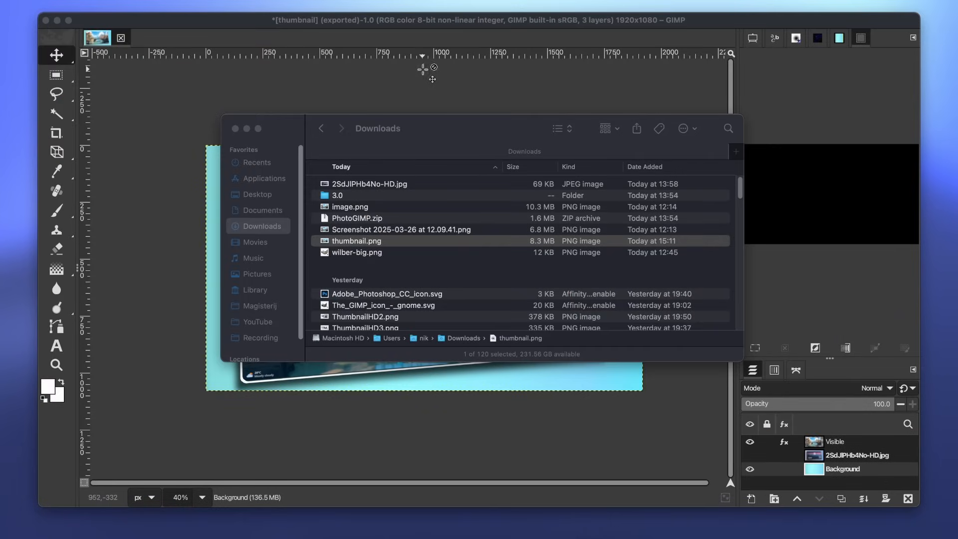
{"action": "left_click", "coordinate": [236, 128]}
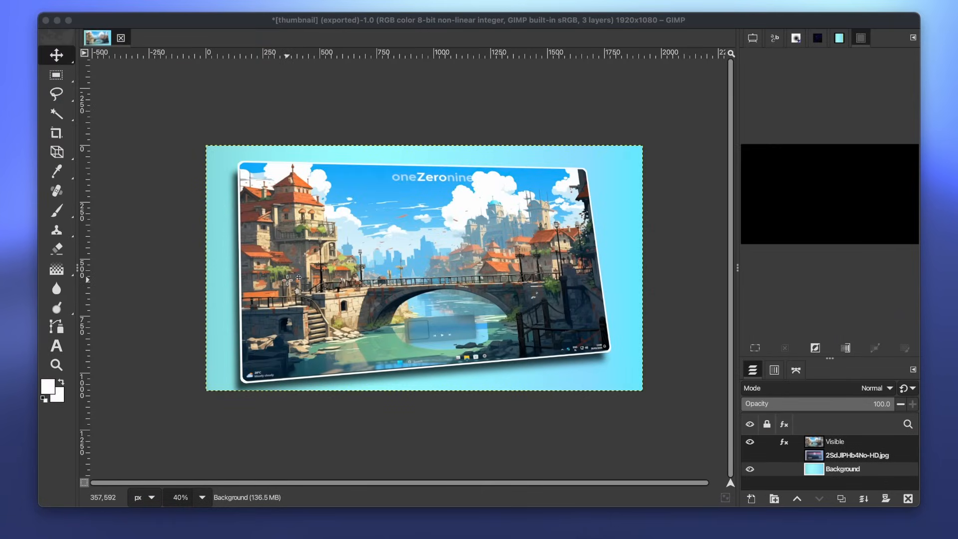